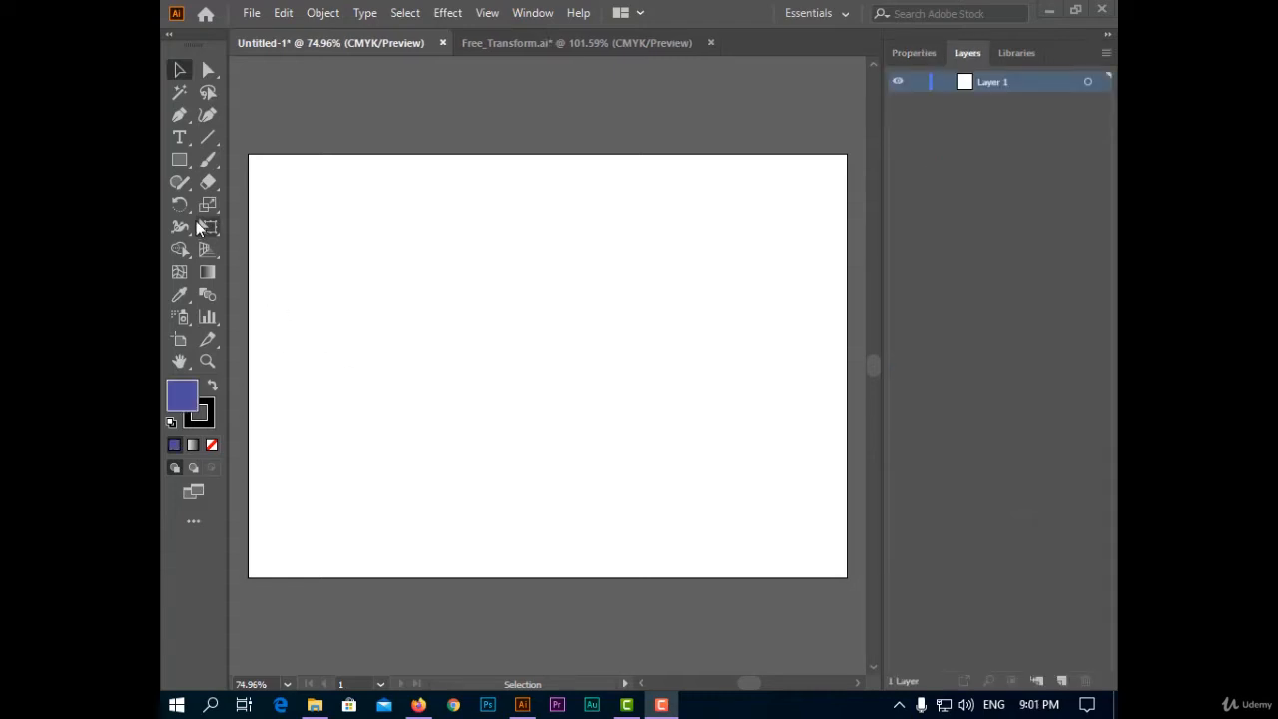
Draw a rectangle on the blank artboard with the Rectangle tool
drag(201, 222, 303, 345)
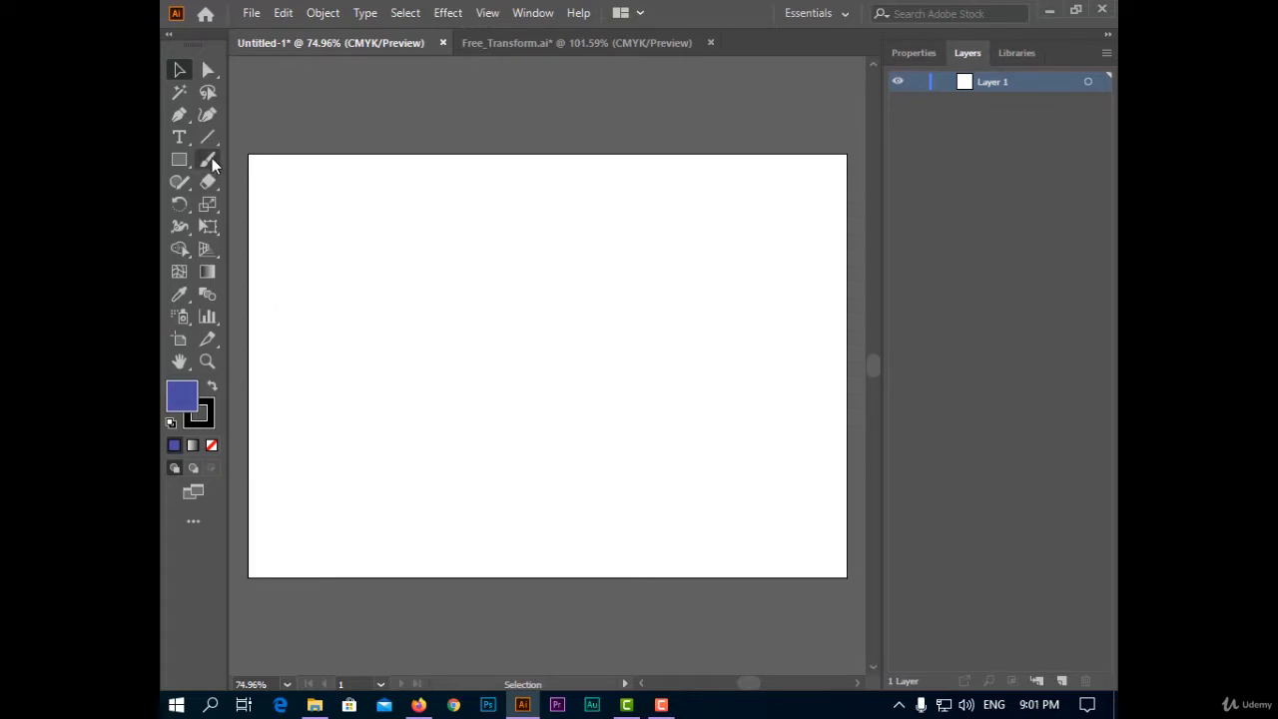
click(179, 160)
mouse_move(409, 230)
mouse_down()
mouse_move(715, 425)
mouse_move(711, 480)
mouse_up()
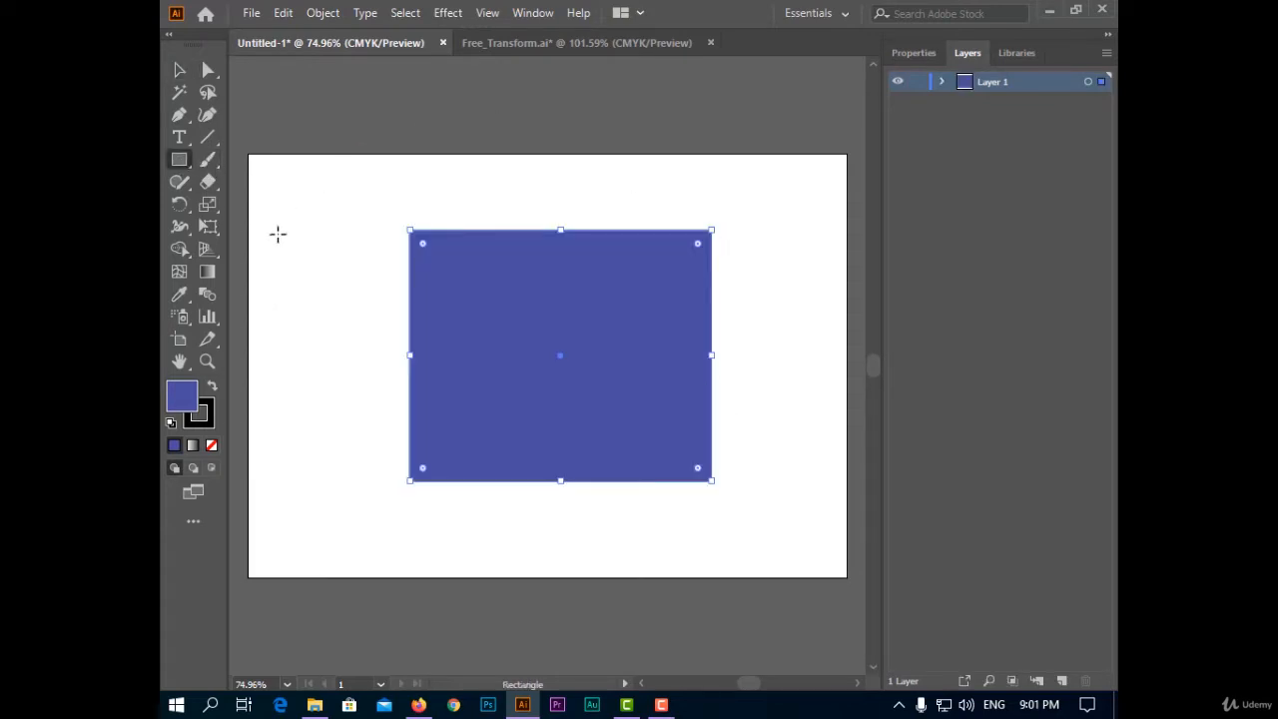
Activate Free Transform on the rectangle and reposition its floating tool widget beside the artboard
click(207, 227)
drag(276, 278, 308, 218)
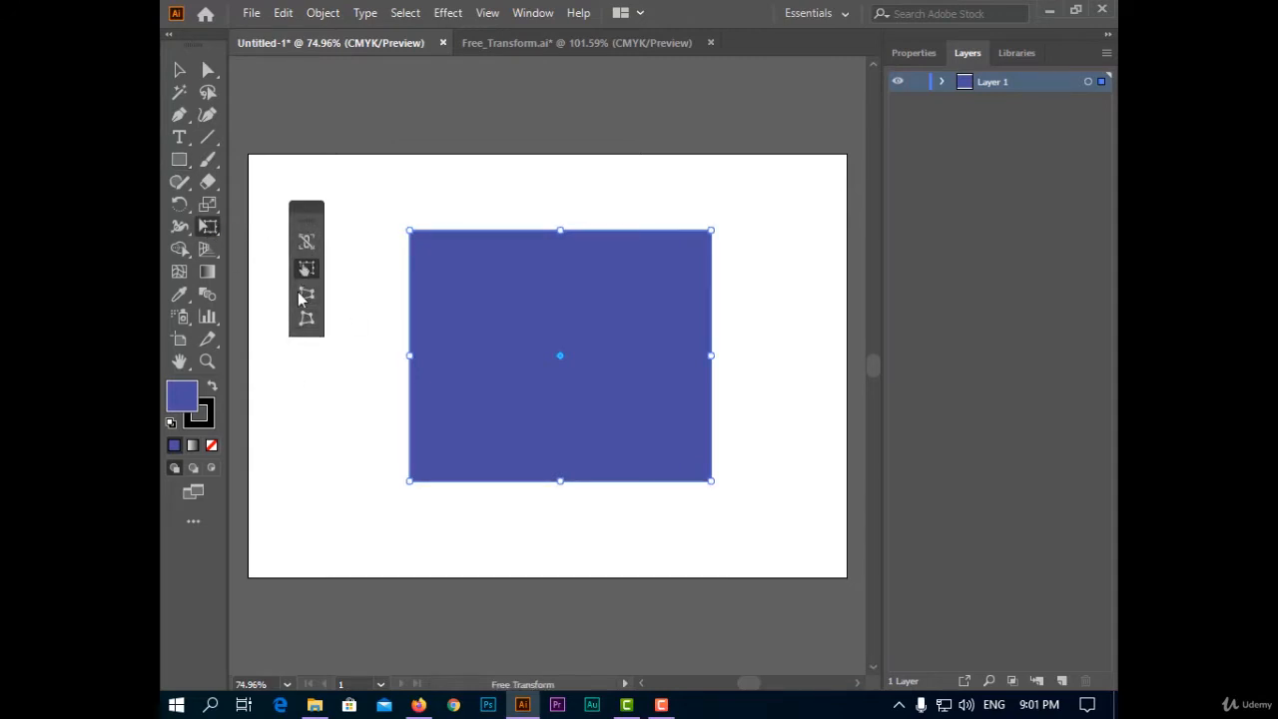
drag(305, 218, 288, 219)
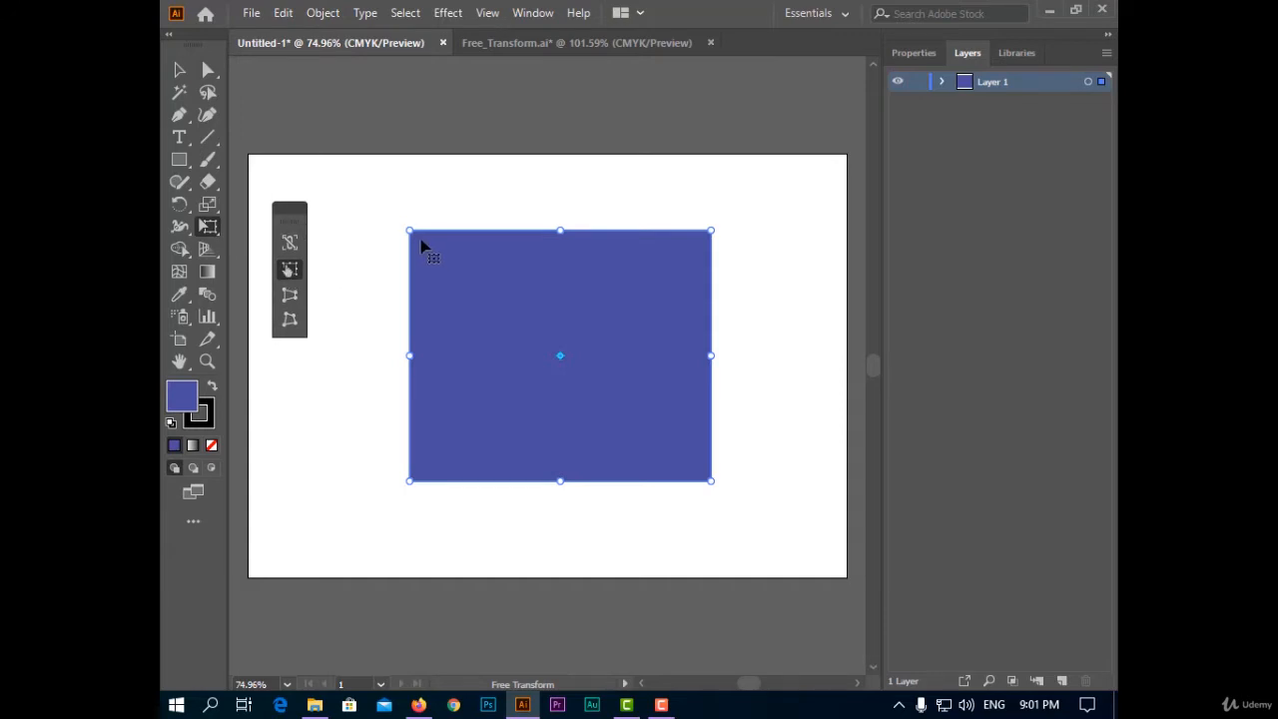
drag(288, 225, 305, 217)
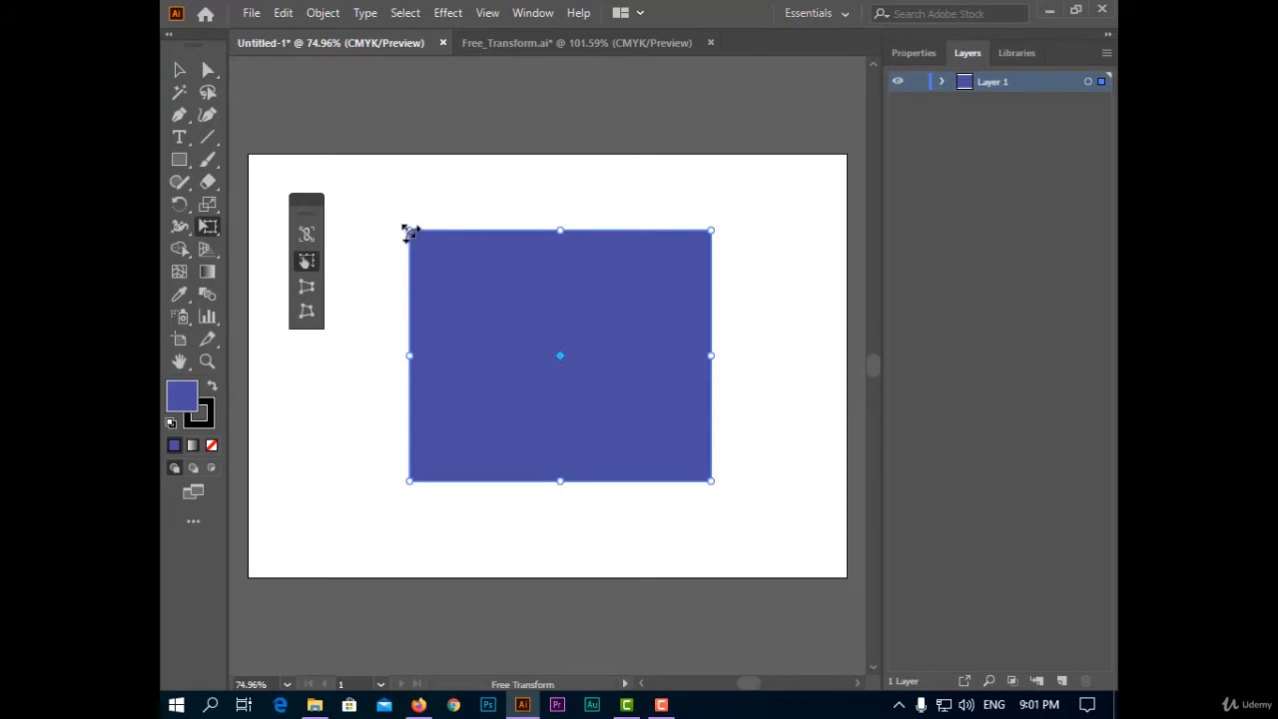
mouse_move(409, 231)
mouse_down()
mouse_move(490, 211)
mouse_move(437, 262)
mouse_move(436, 245)
mouse_move(485, 282)
mouse_move(365, 208)
mouse_move(406, 224)
mouse_up()
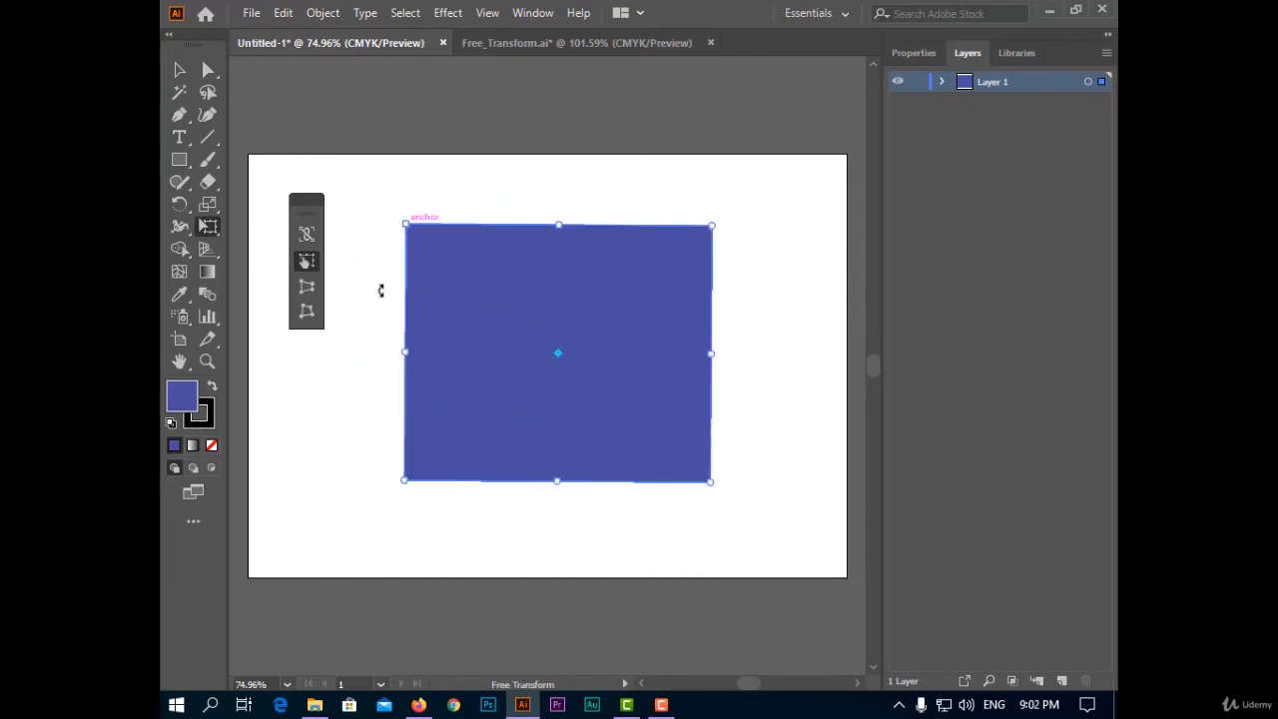
Apply Perspective Distort to the rectangle, dragging its corners to taper it into a trapezoid
click(315, 289)
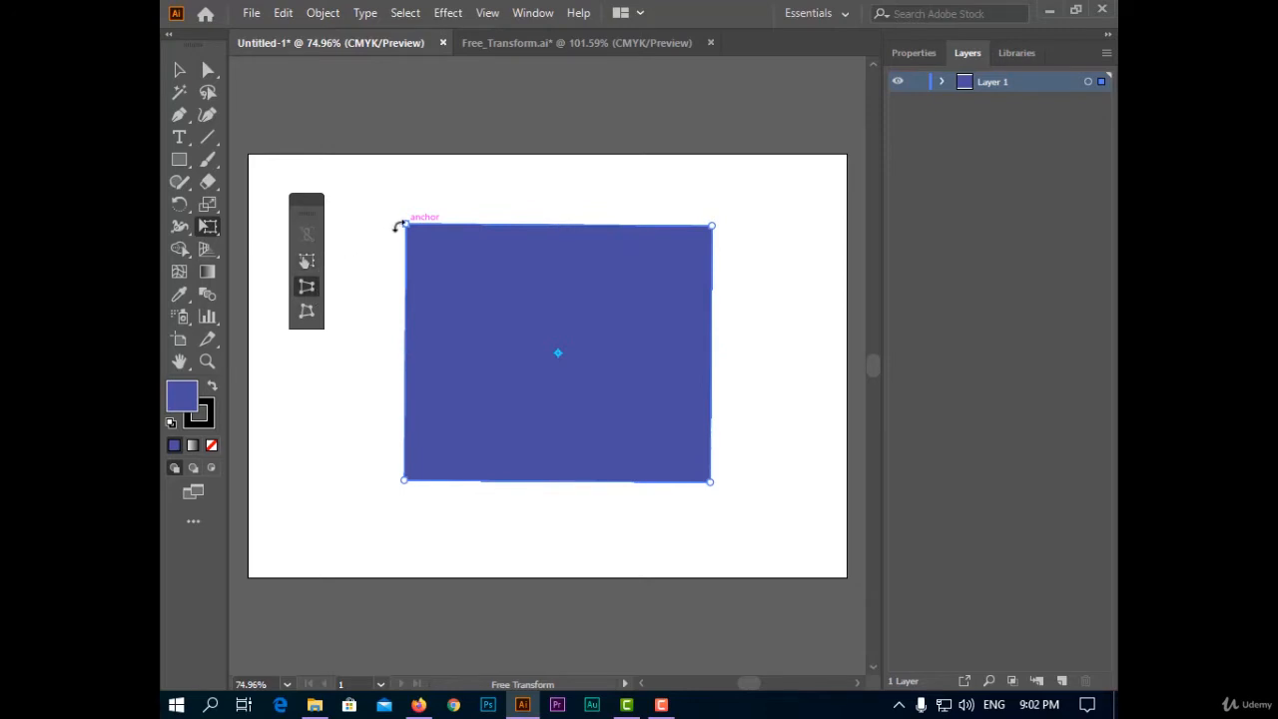
drag(405, 228, 408, 310)
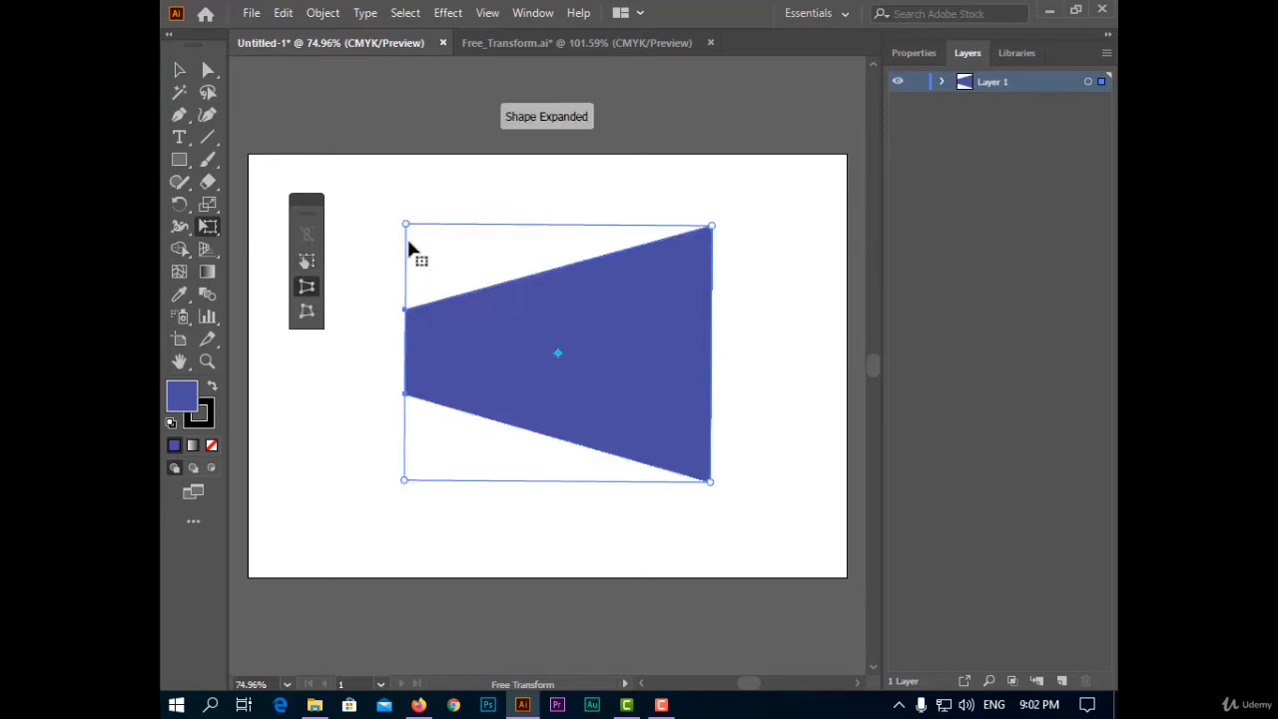
drag(406, 226, 462, 99)
drag(710, 483, 709, 381)
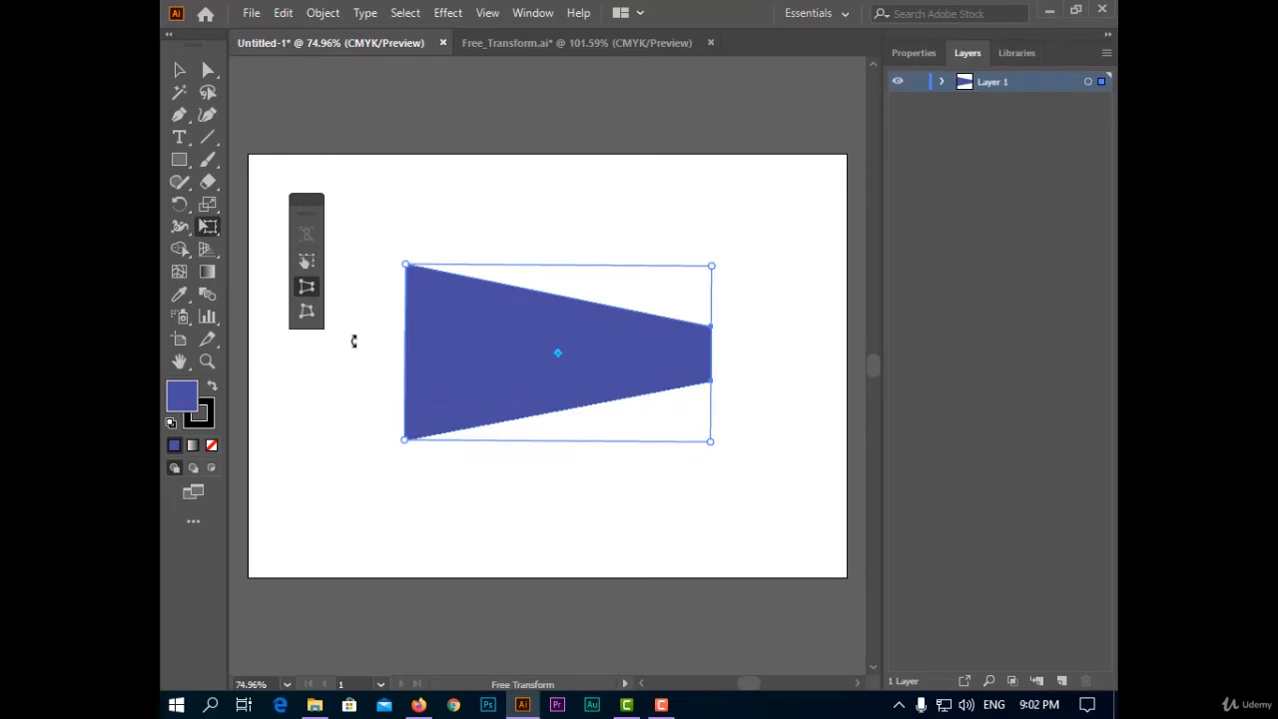
Apply Free Distort, moving the shape's top-left and bottom-right corners independently
click(316, 310)
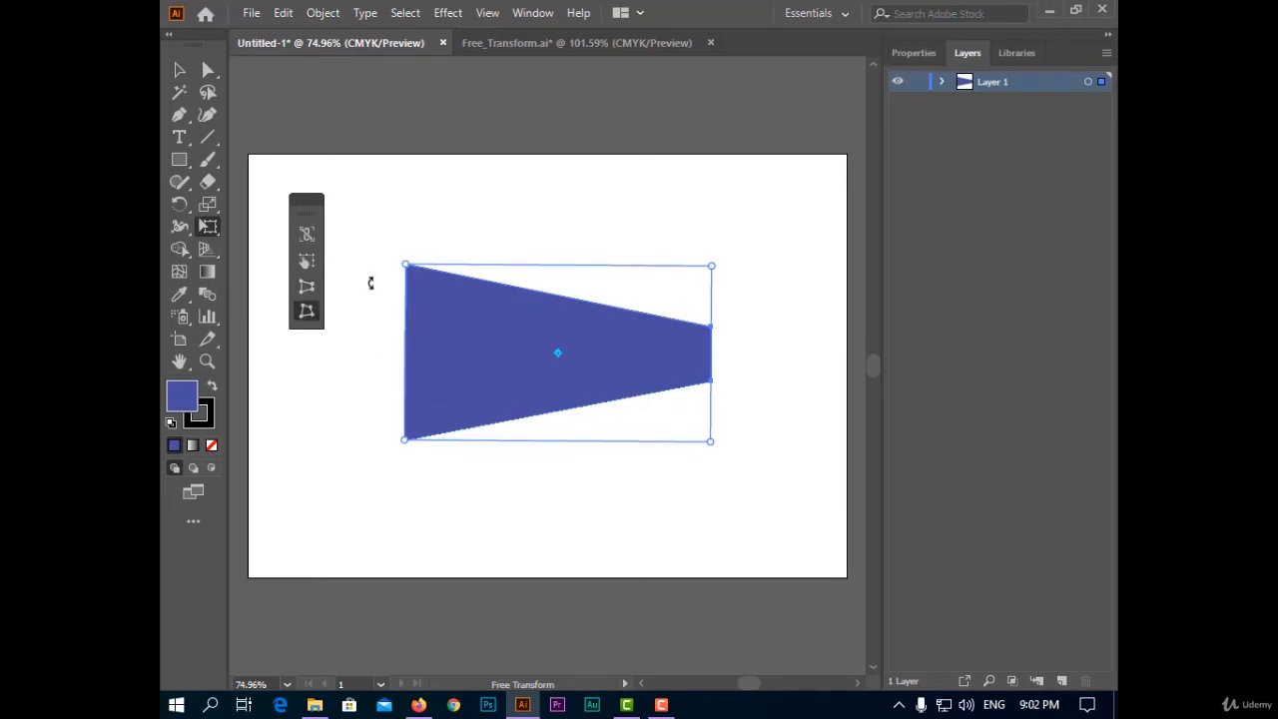
drag(404, 267, 480, 325)
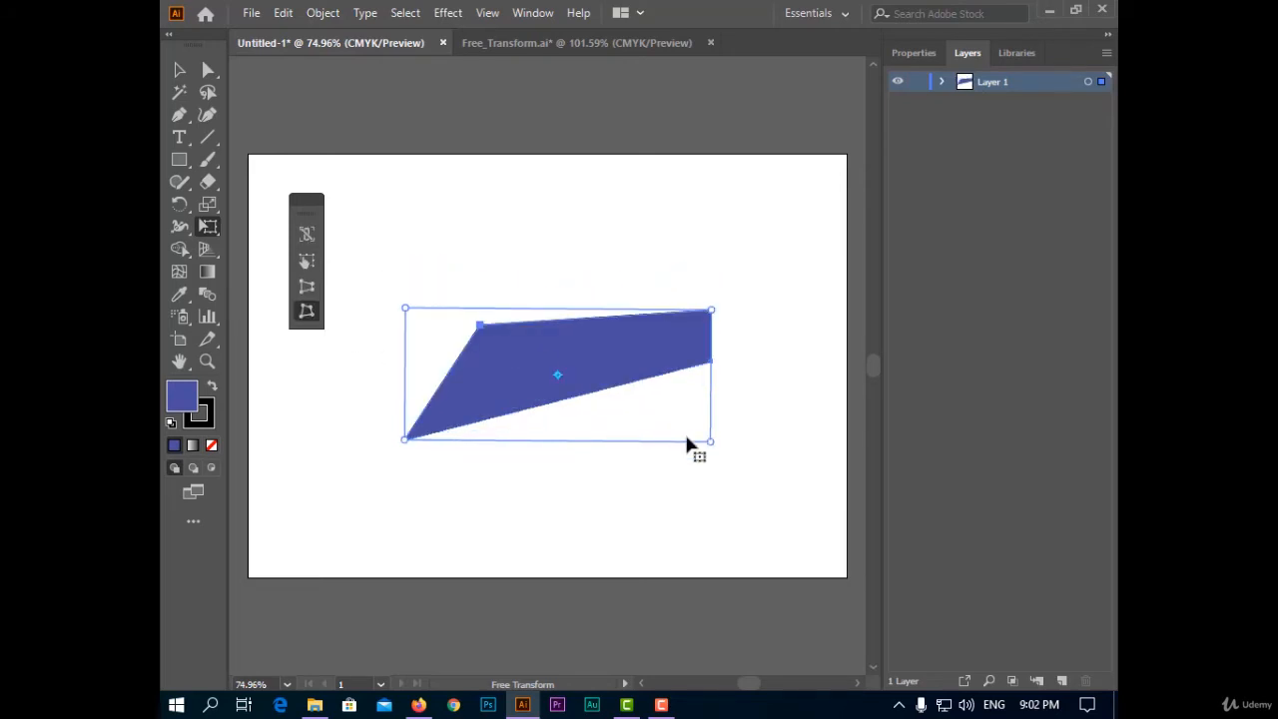
drag(710, 443, 666, 399)
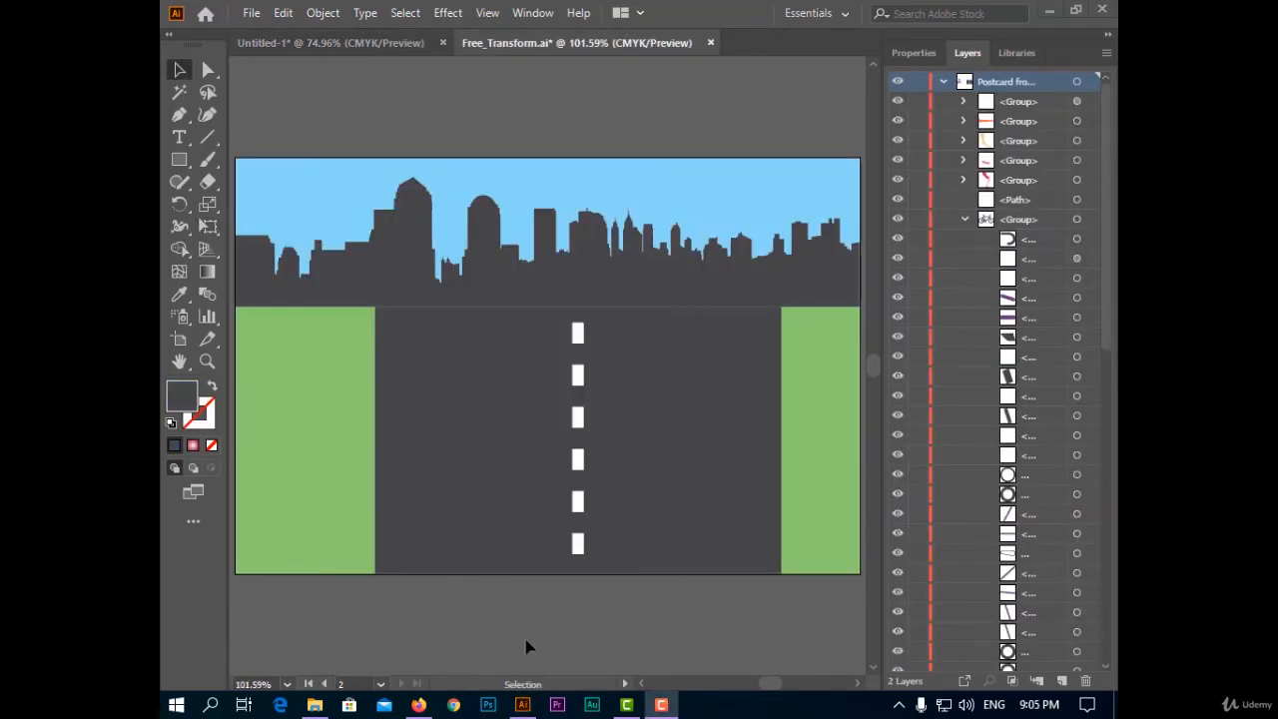
Select the grey road shape in the postcard document
click(425, 423)
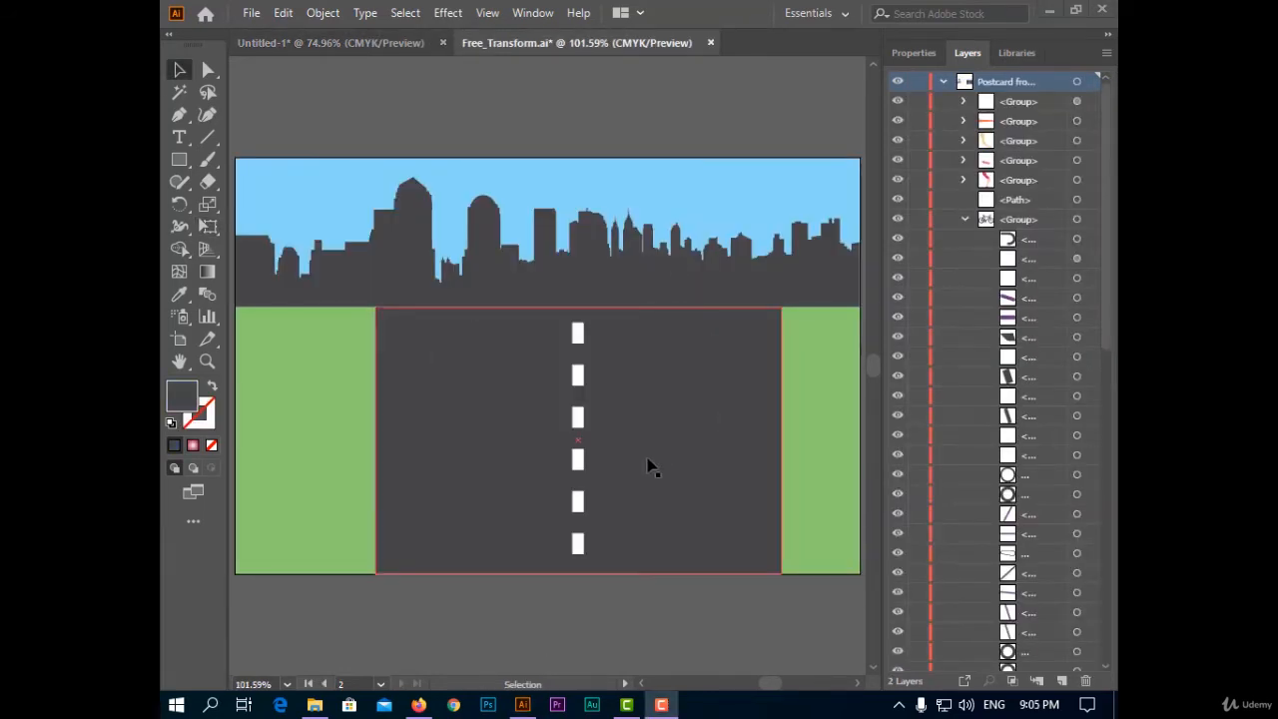
key(ctrl+shift+a)
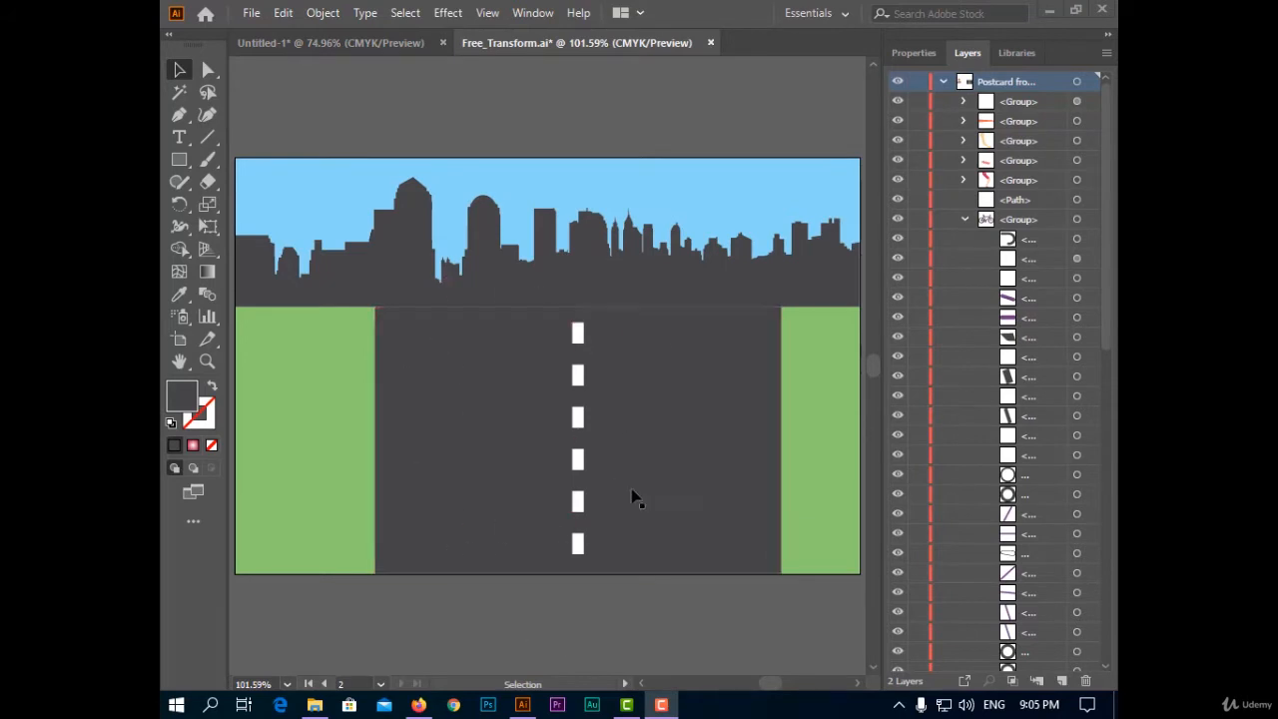
click(632, 496)
key(ctrl+shift+a)
click(391, 415)
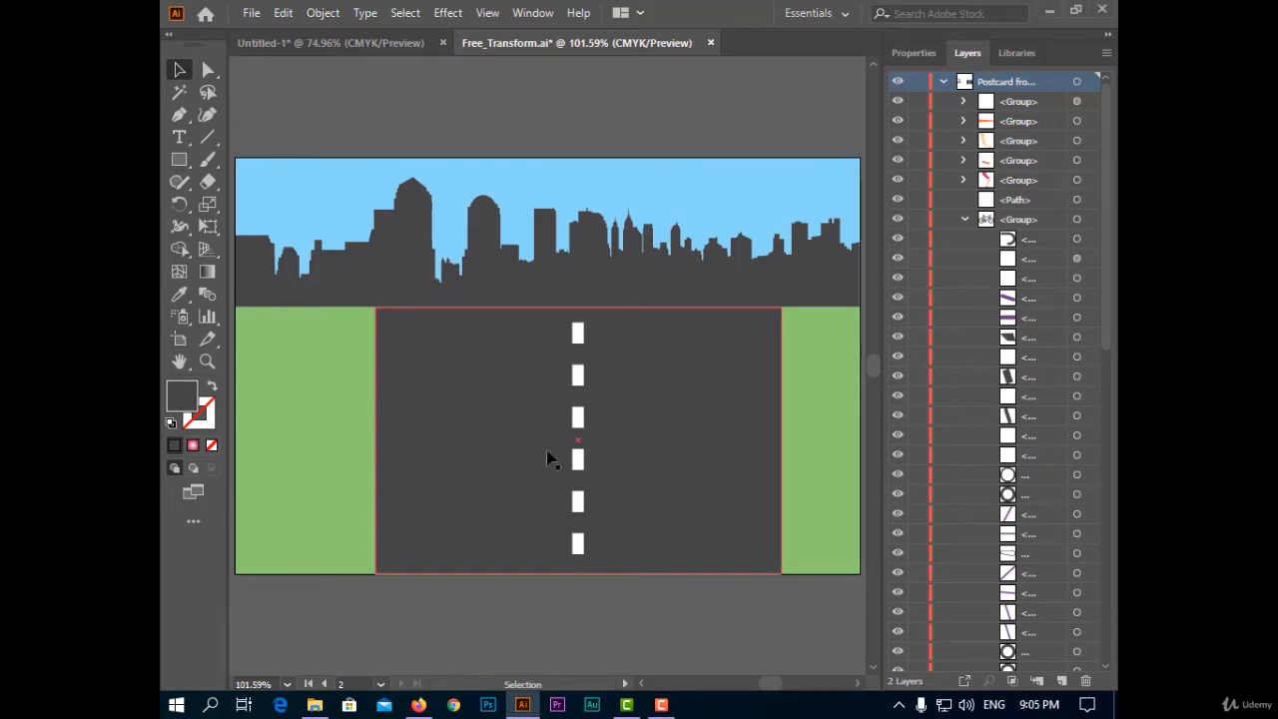
click(506, 417)
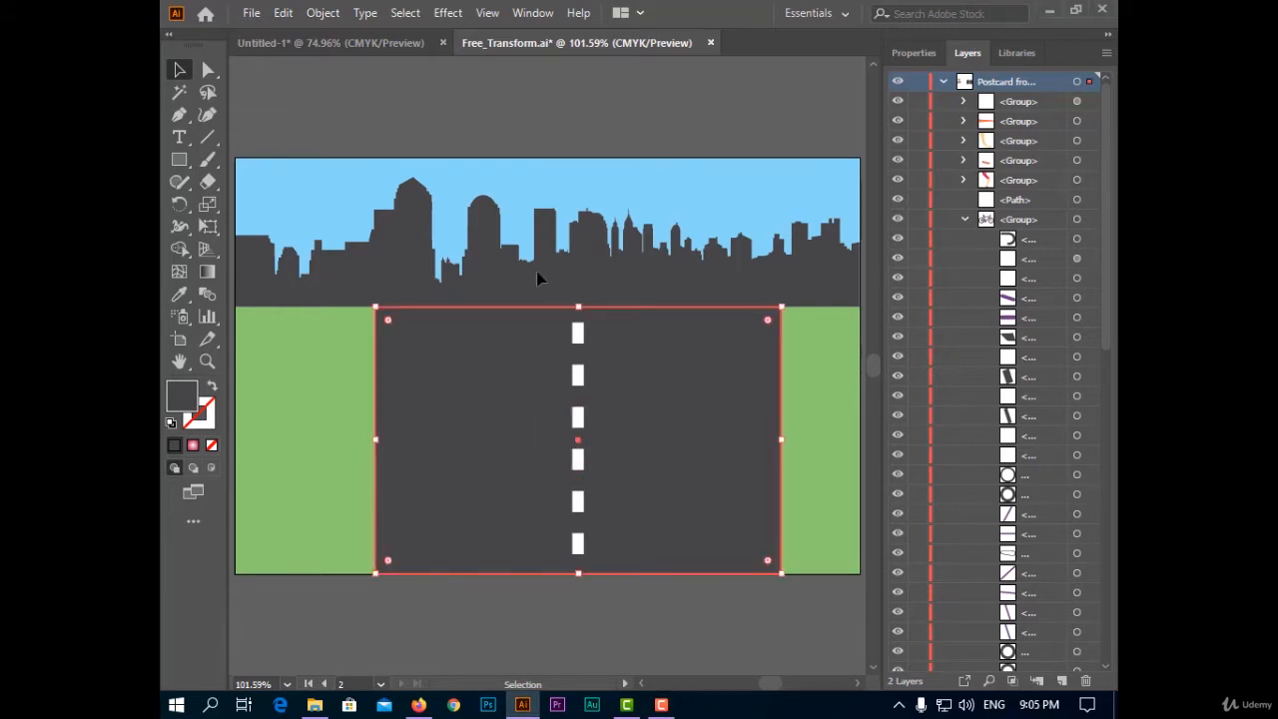
Apply Perspective Distort to the road, pulling its top corners together at the centre of the horizon
click(208, 227)
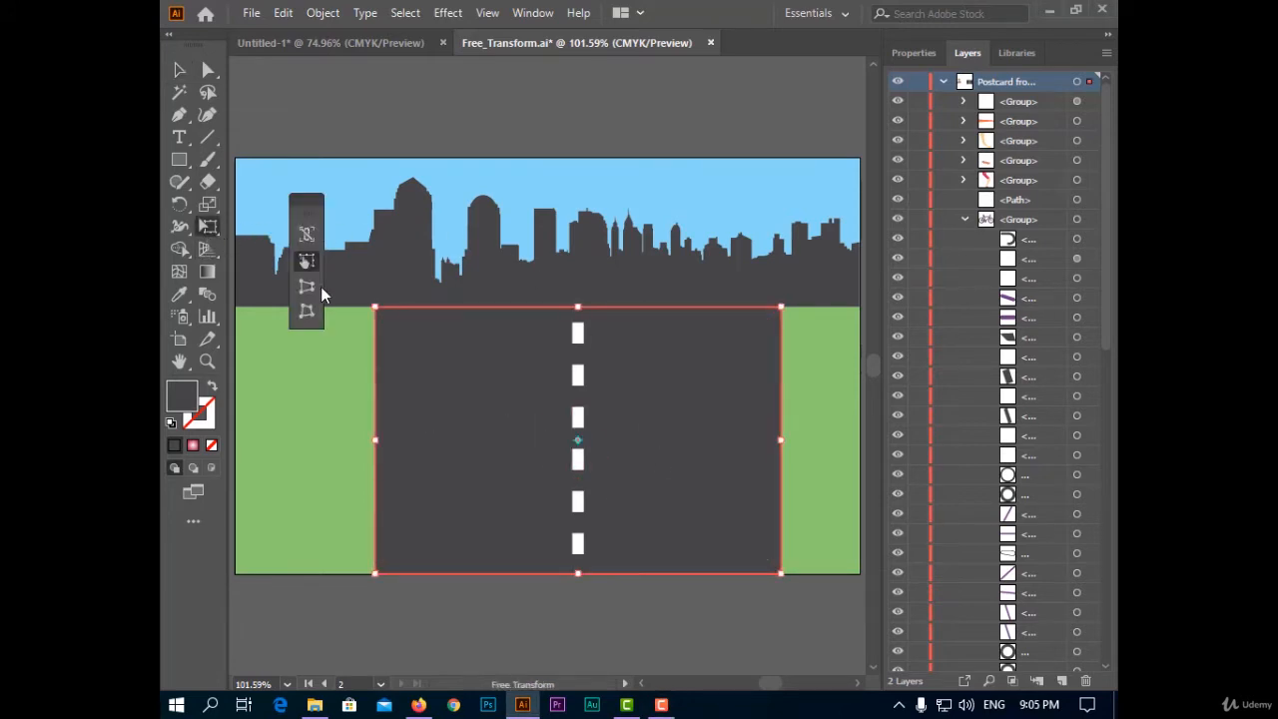
drag(301, 208, 267, 260)
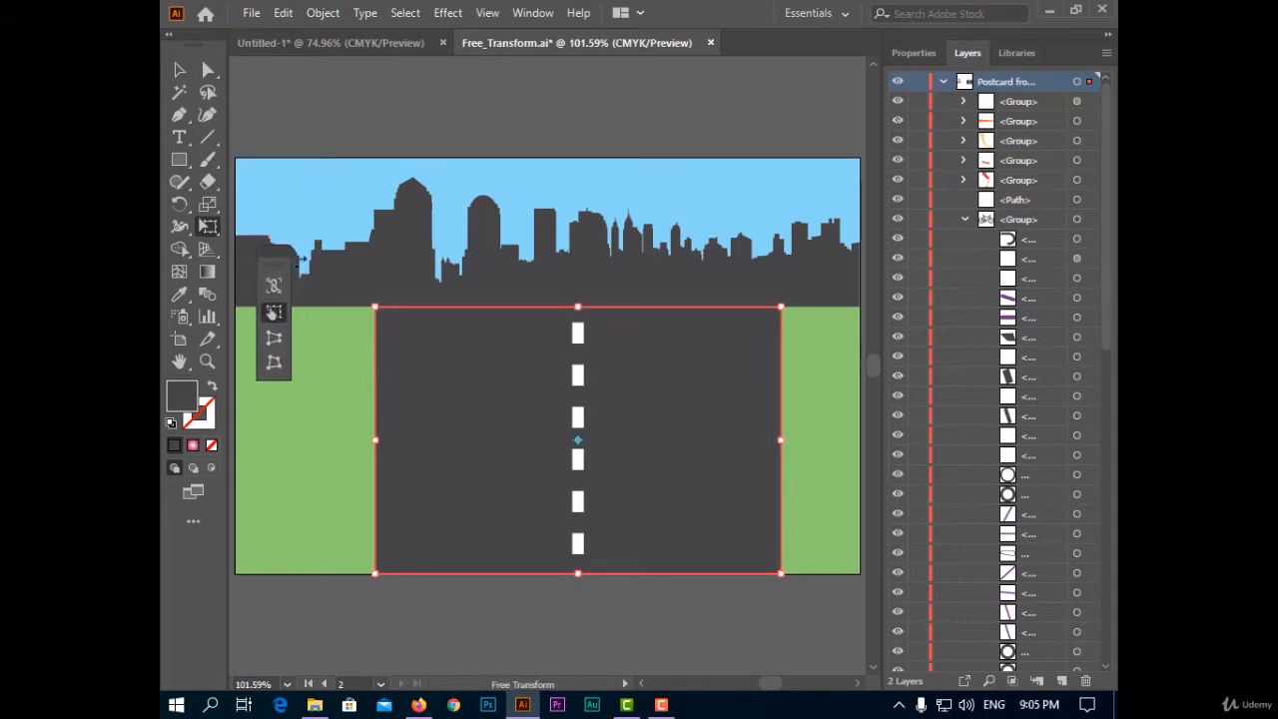
click(277, 339)
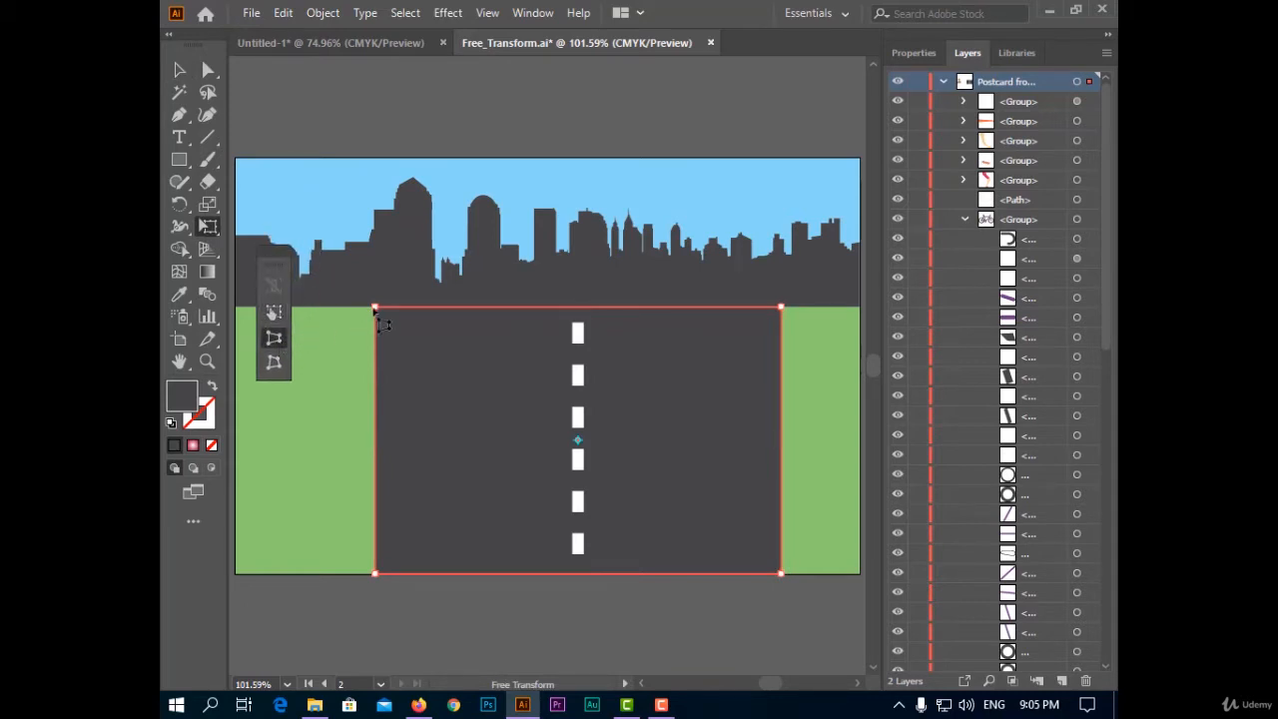
drag(383, 324, 577, 334)
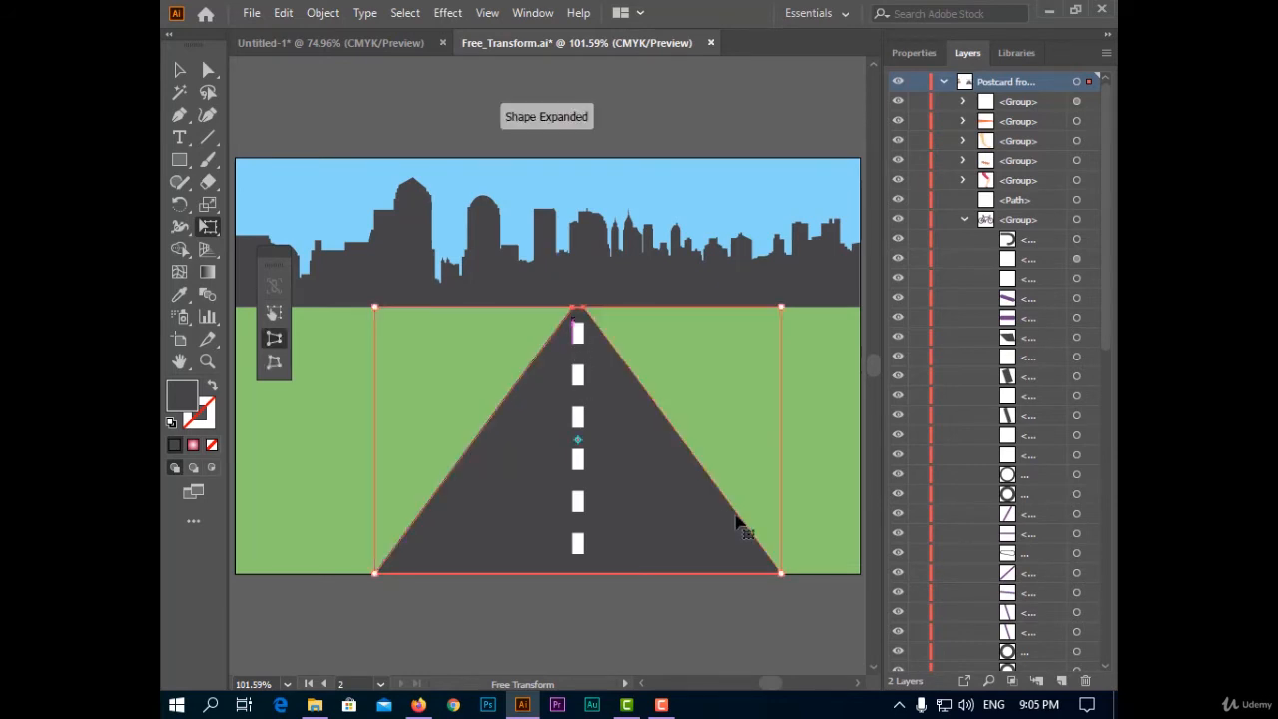
click(277, 365)
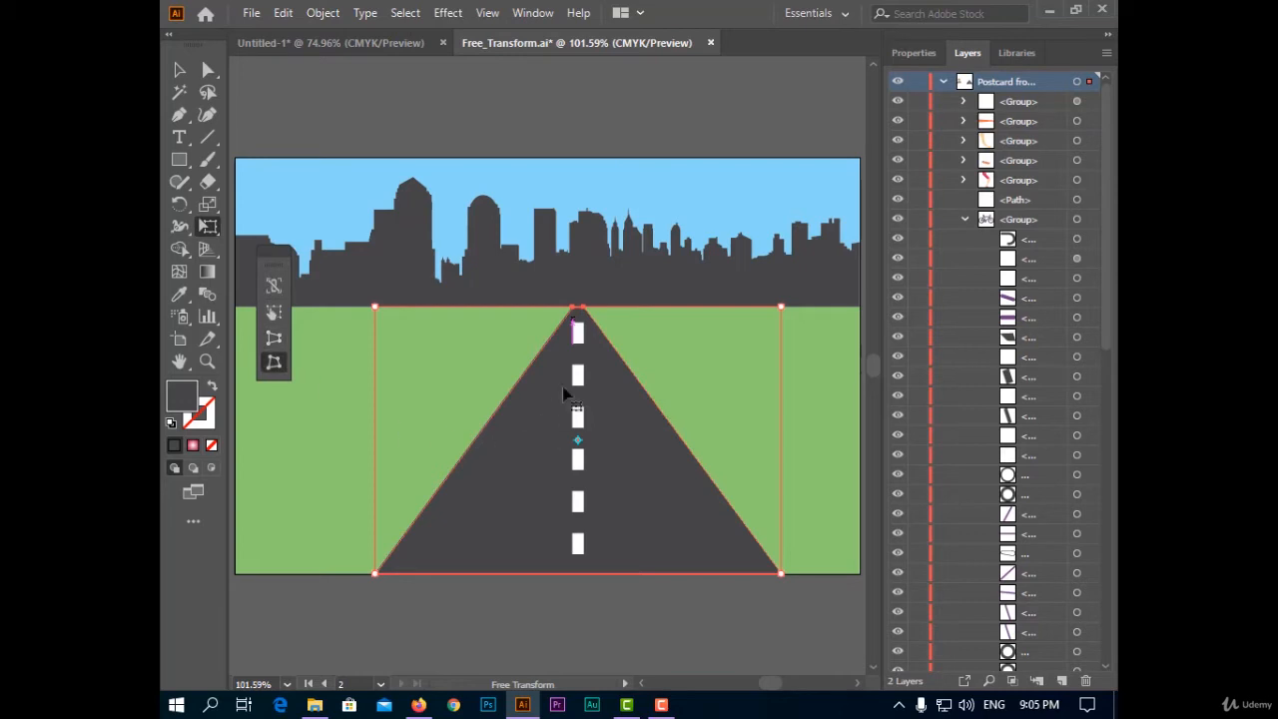
mouse_move(575, 315)
mouse_down()
mouse_move(673, 302)
mouse_move(610, 297)
mouse_move(584, 310)
mouse_move(593, 318)
mouse_up()
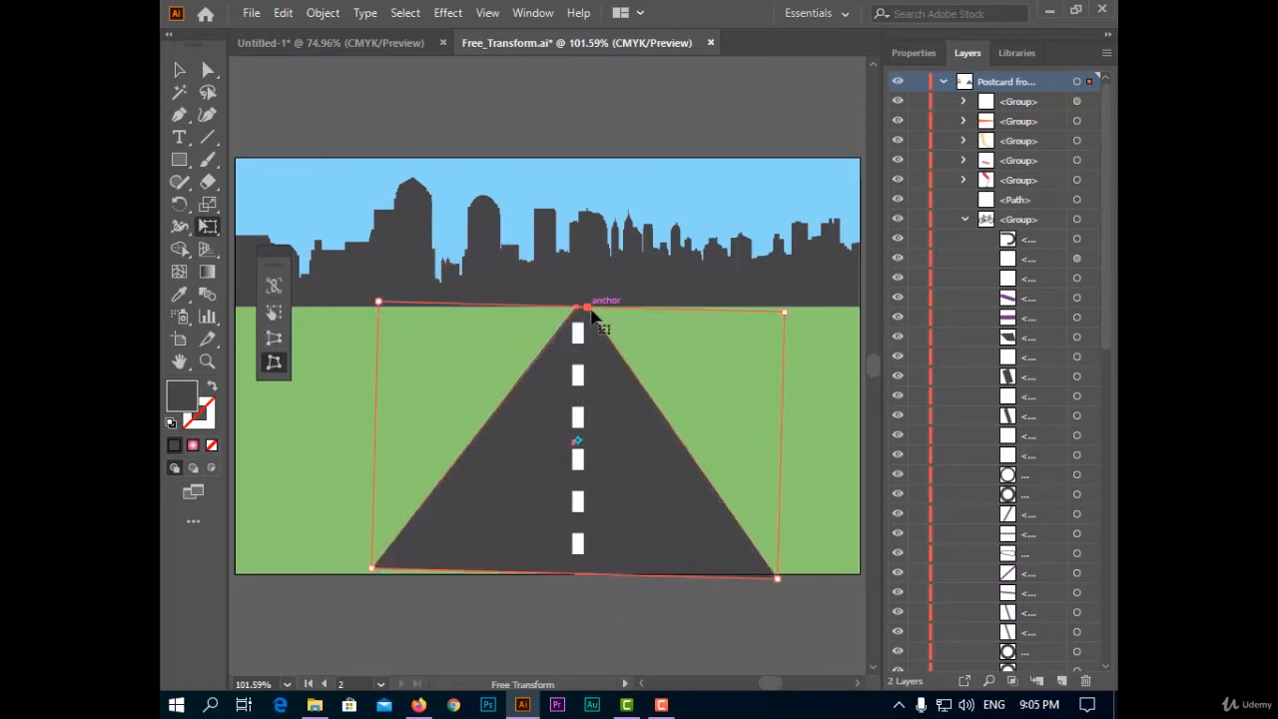
key(ctrl+z)
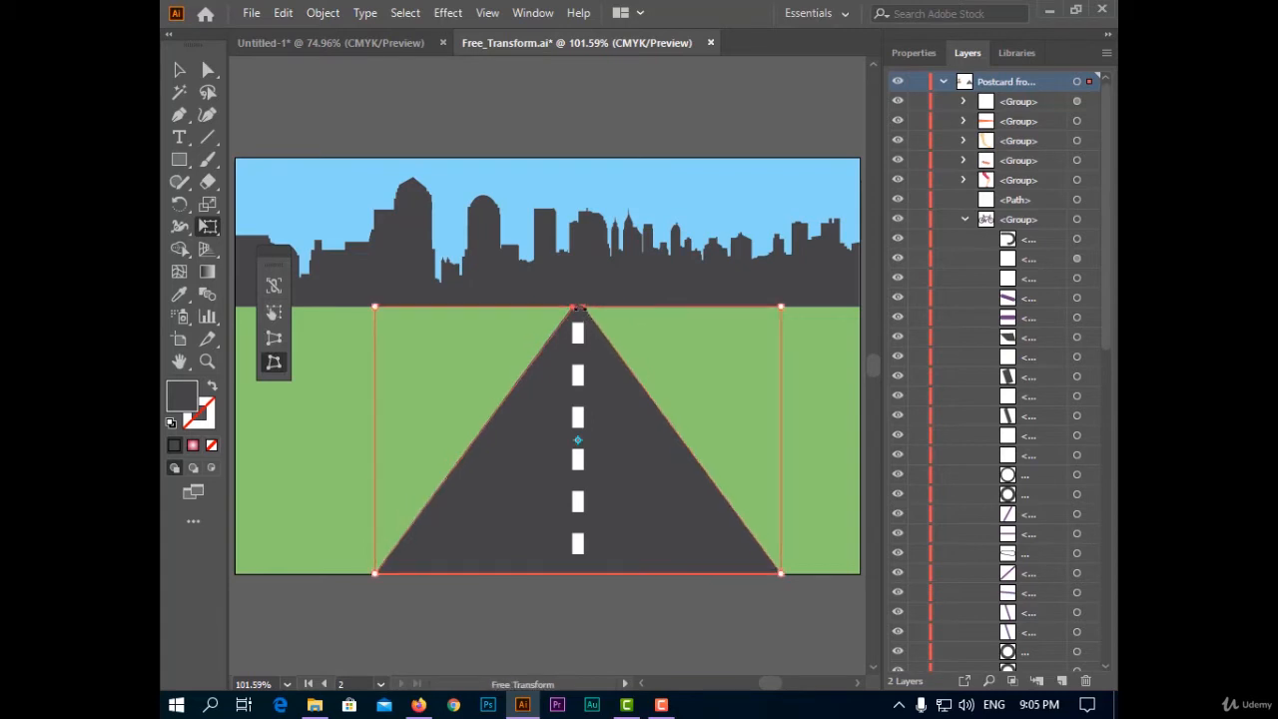
Drag the road's apex to the artboard's right edge so the road angles toward the horizon
click(273, 313)
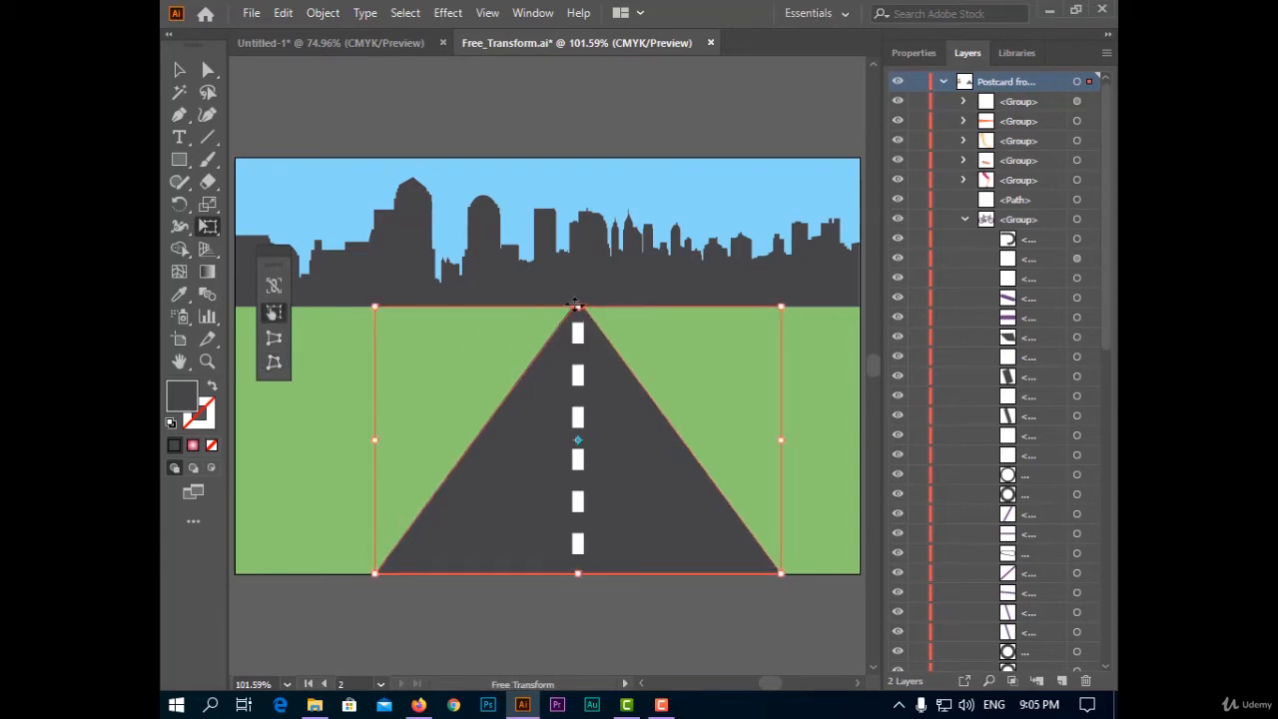
drag(576, 303, 854, 310)
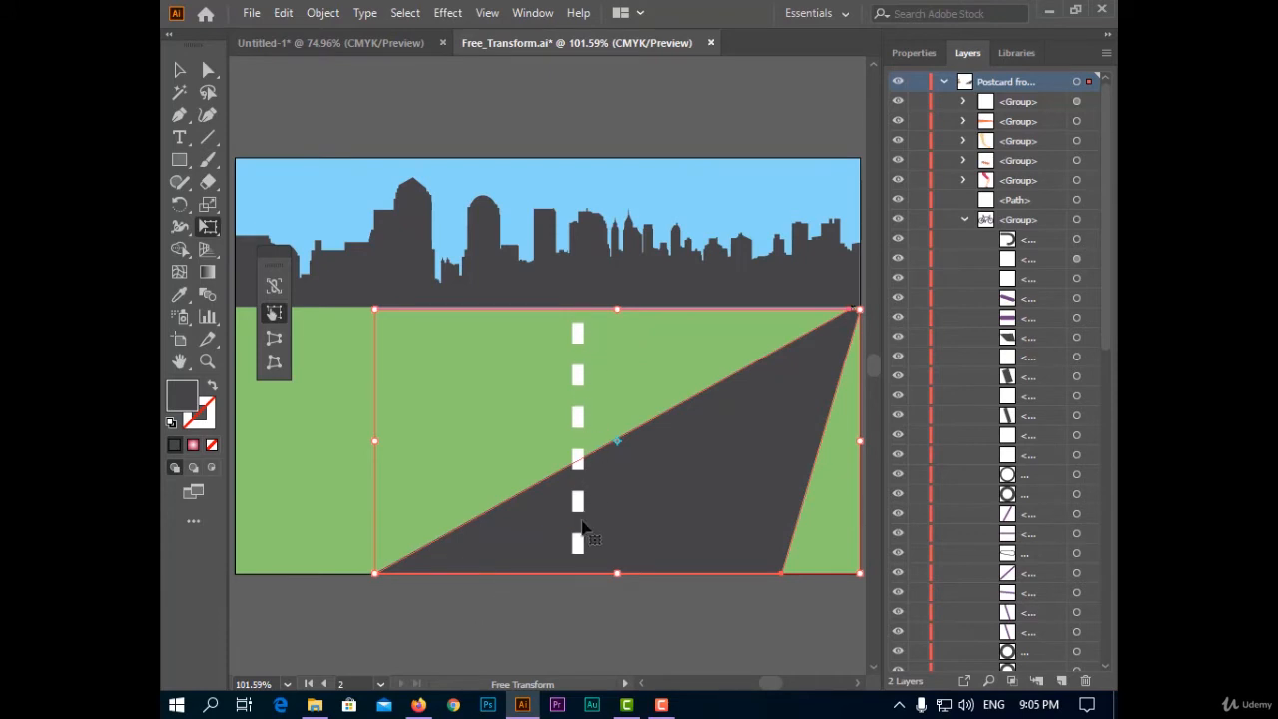
click(179, 70)
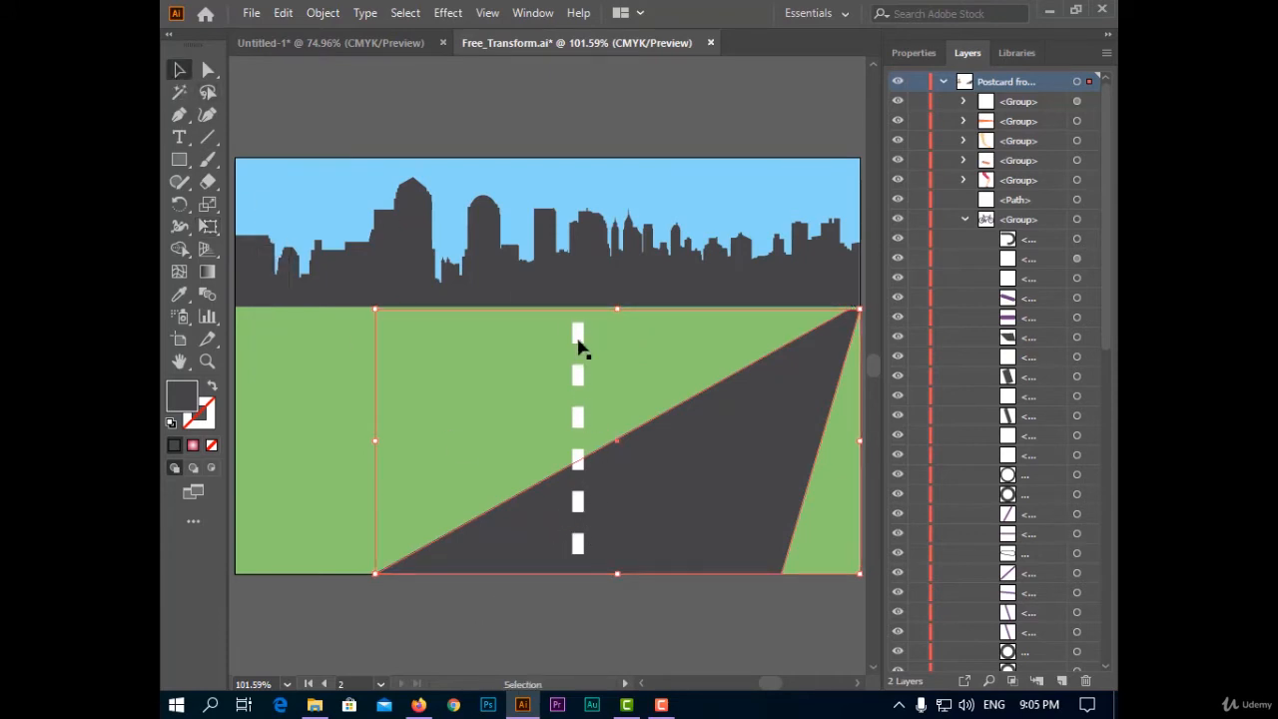
Select the centre-line dashes and try narrowing their top with Perspective Distort, undoing the attempt
click(578, 459)
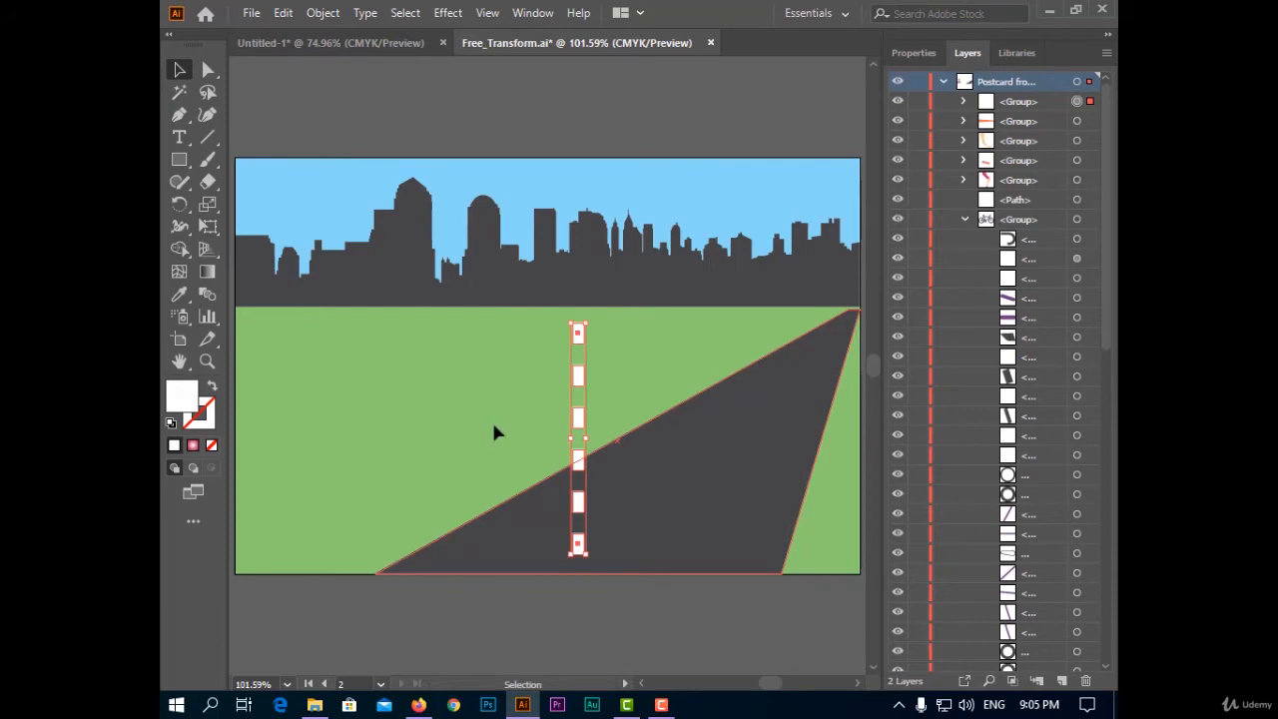
click(211, 227)
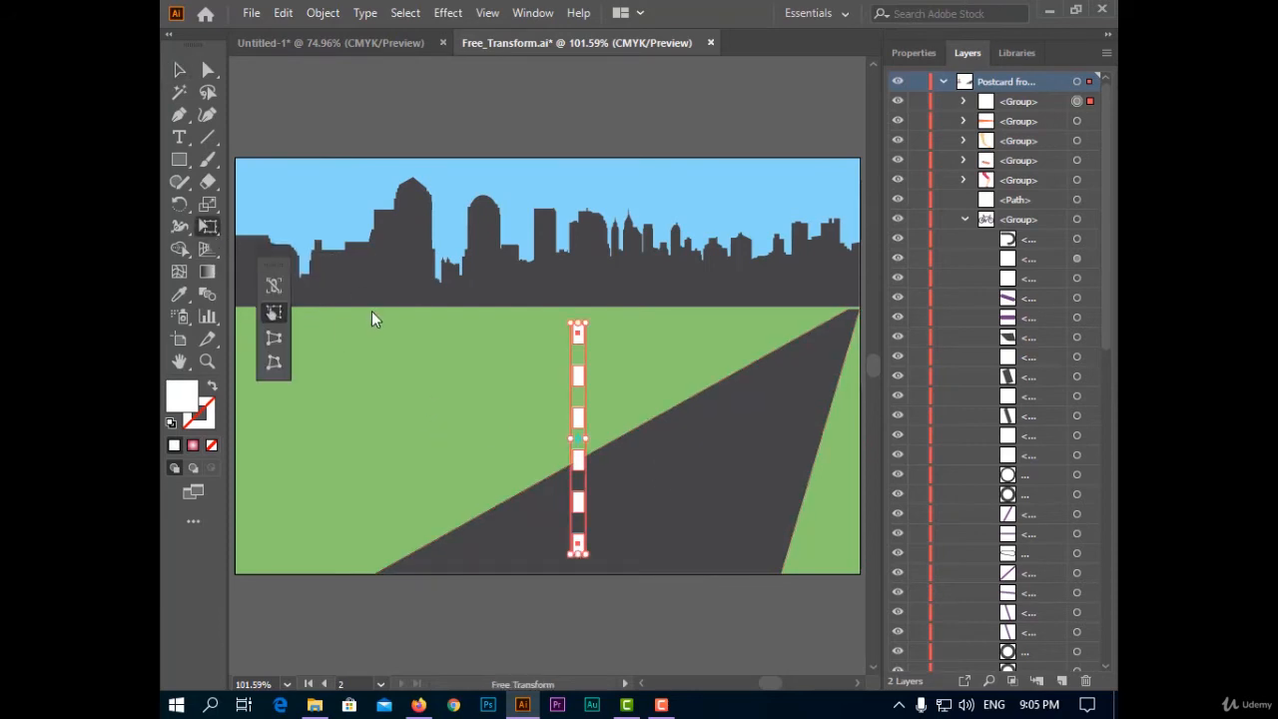
click(277, 339)
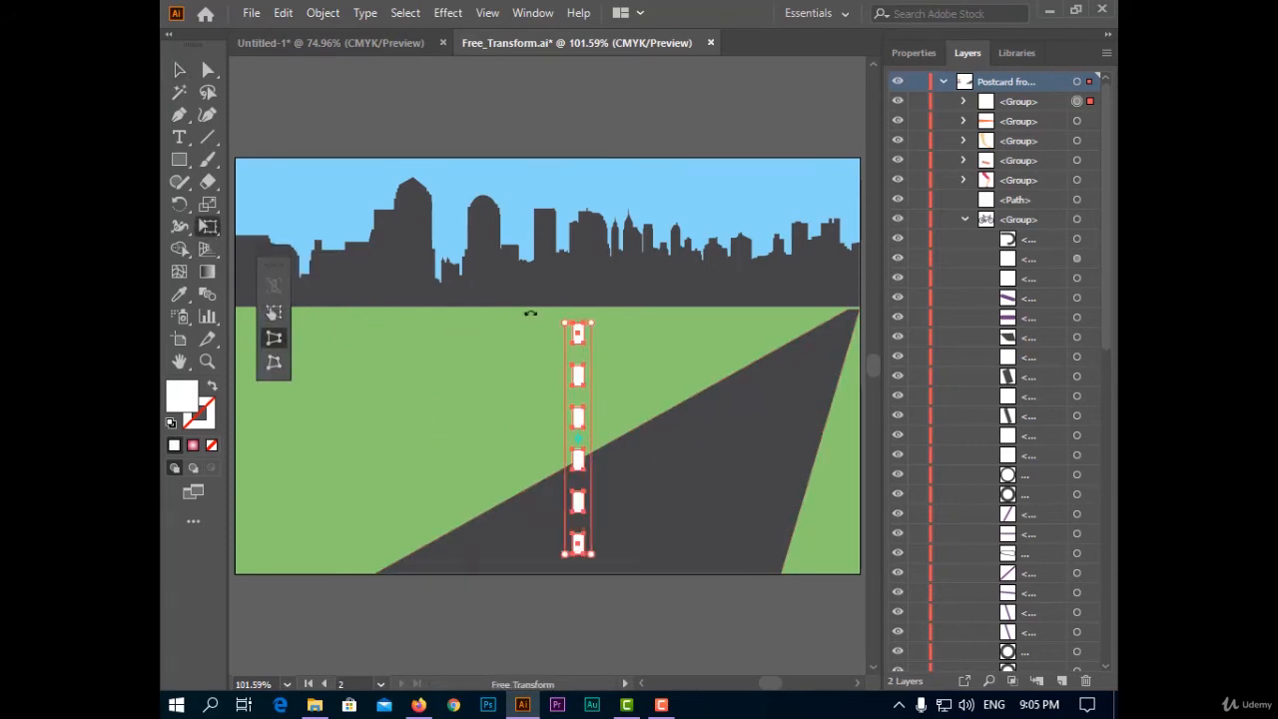
drag(593, 323, 587, 326)
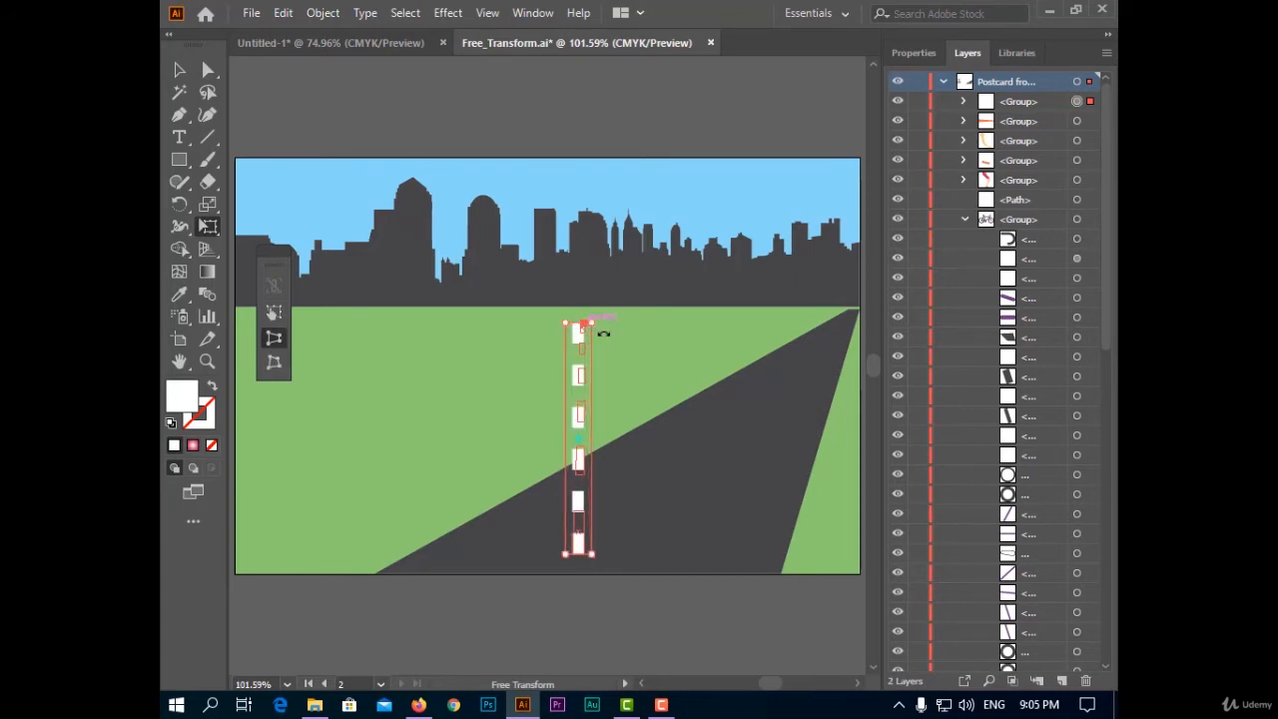
key(ctrl+z)
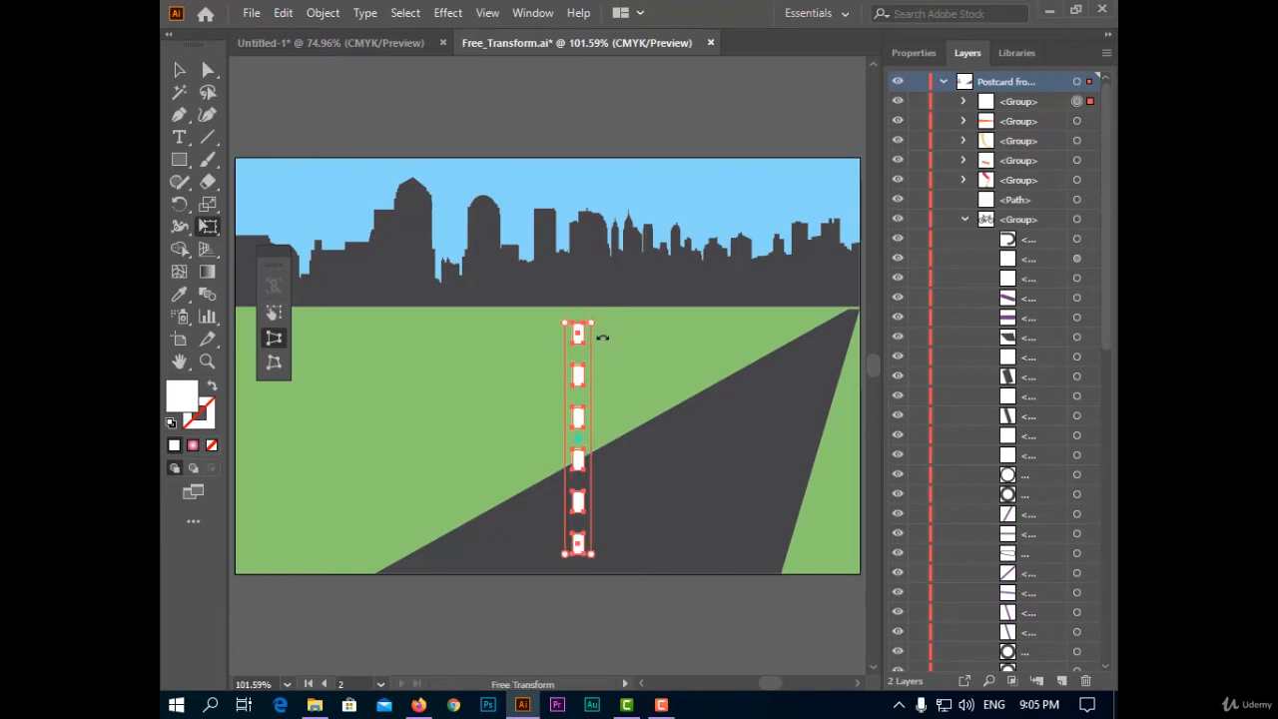
Taper the dashes with Perspective Distort, pulling their top corners inward
scroll(602, 359, up, 5)
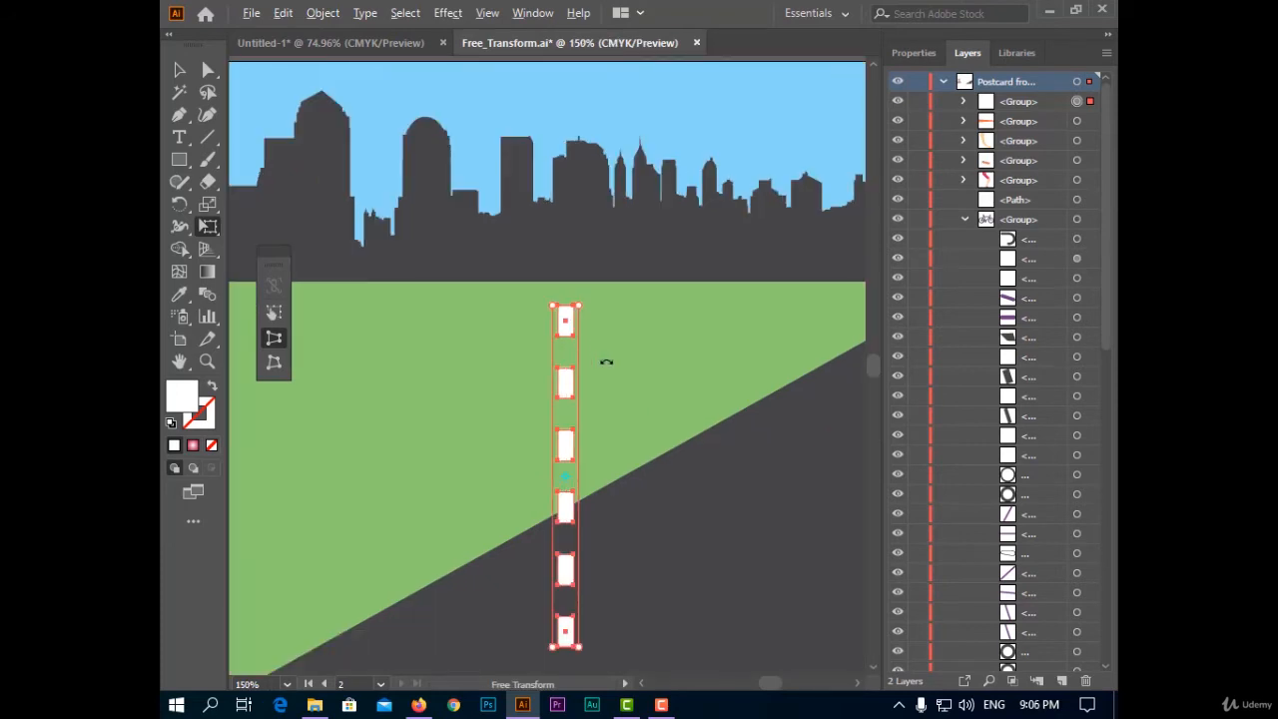
drag(511, 213, 495, 214)
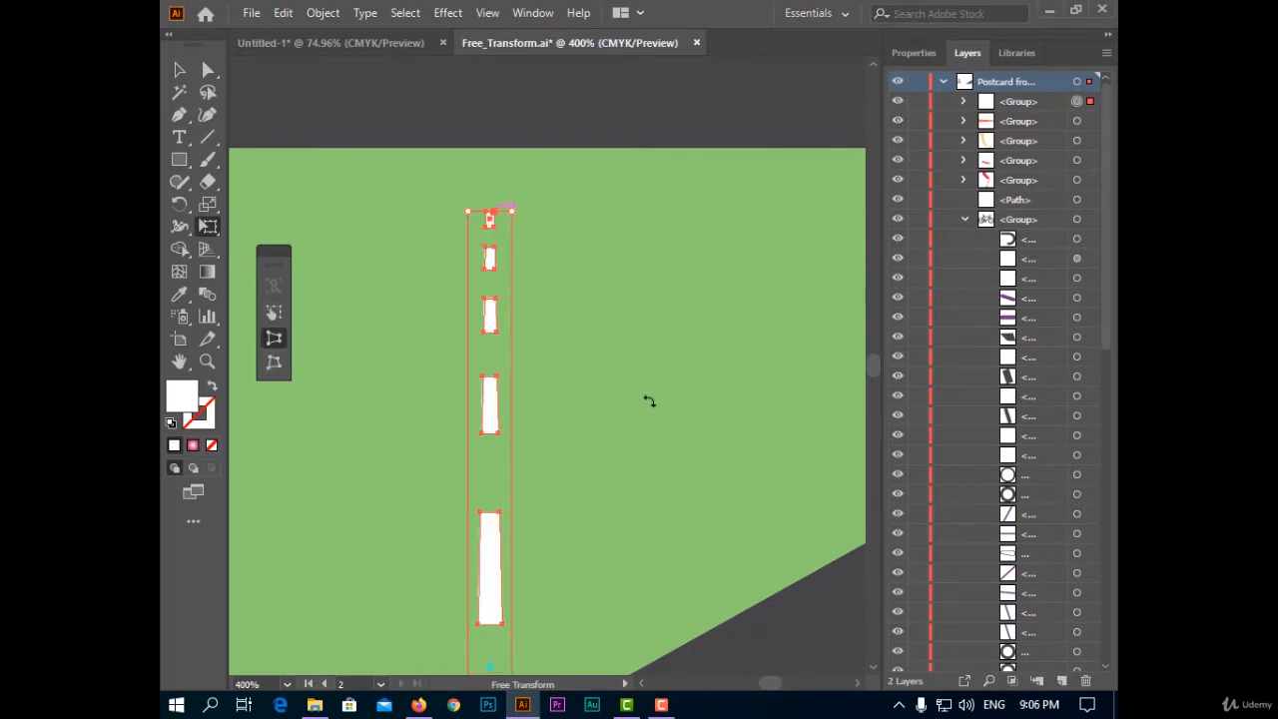
key(ctrl+0)
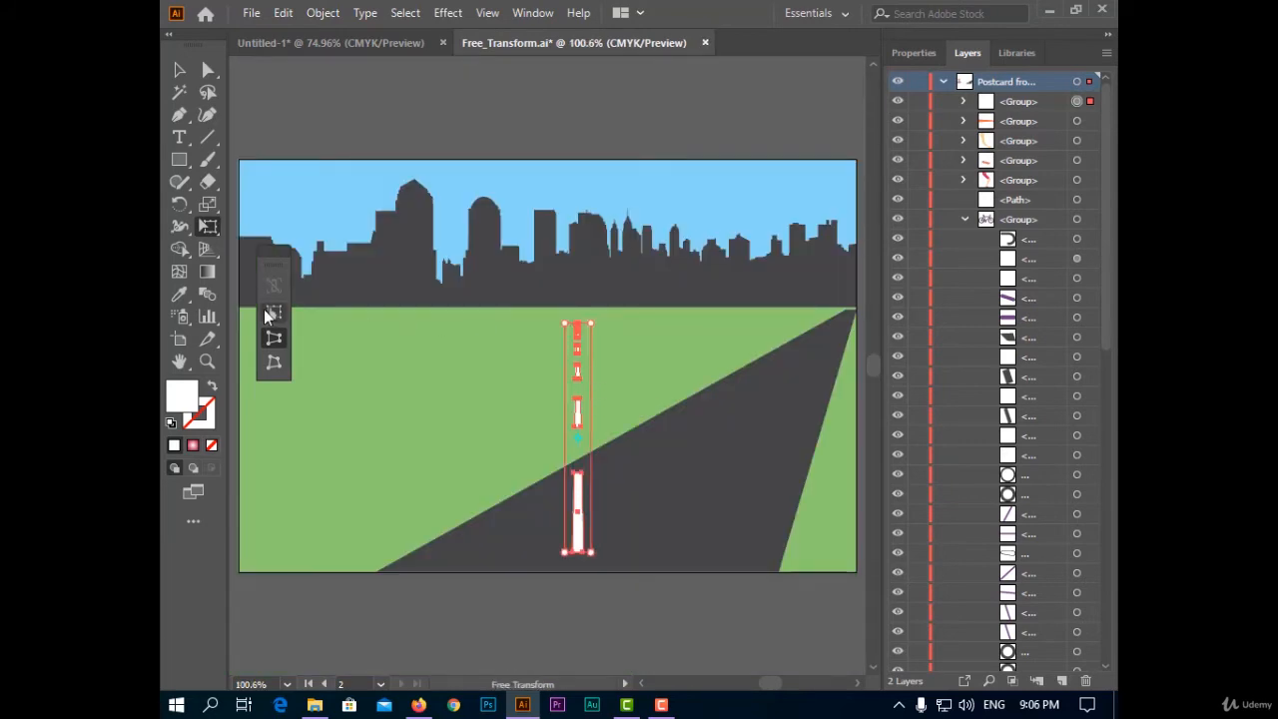
Move the dashes' top to the road's apex at the artboard's right edge so they follow the road
click(276, 366)
click(280, 363)
drag(578, 325, 850, 313)
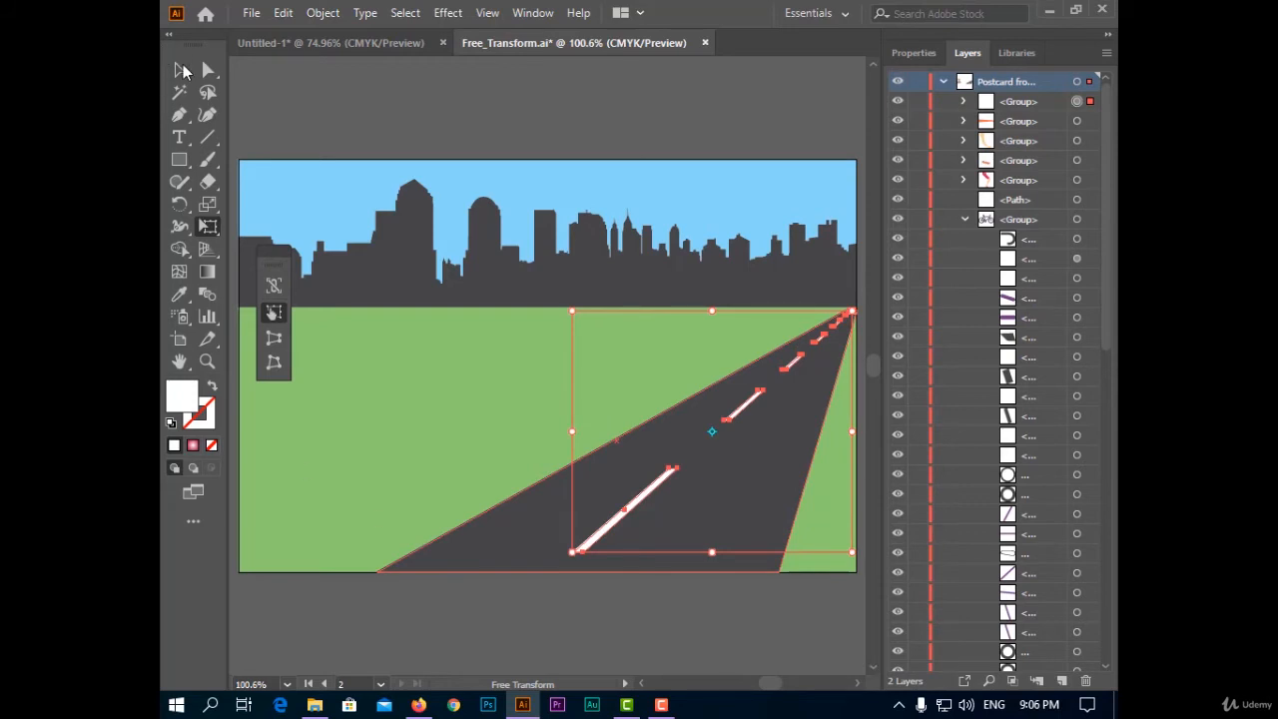
click(182, 70)
click(681, 590)
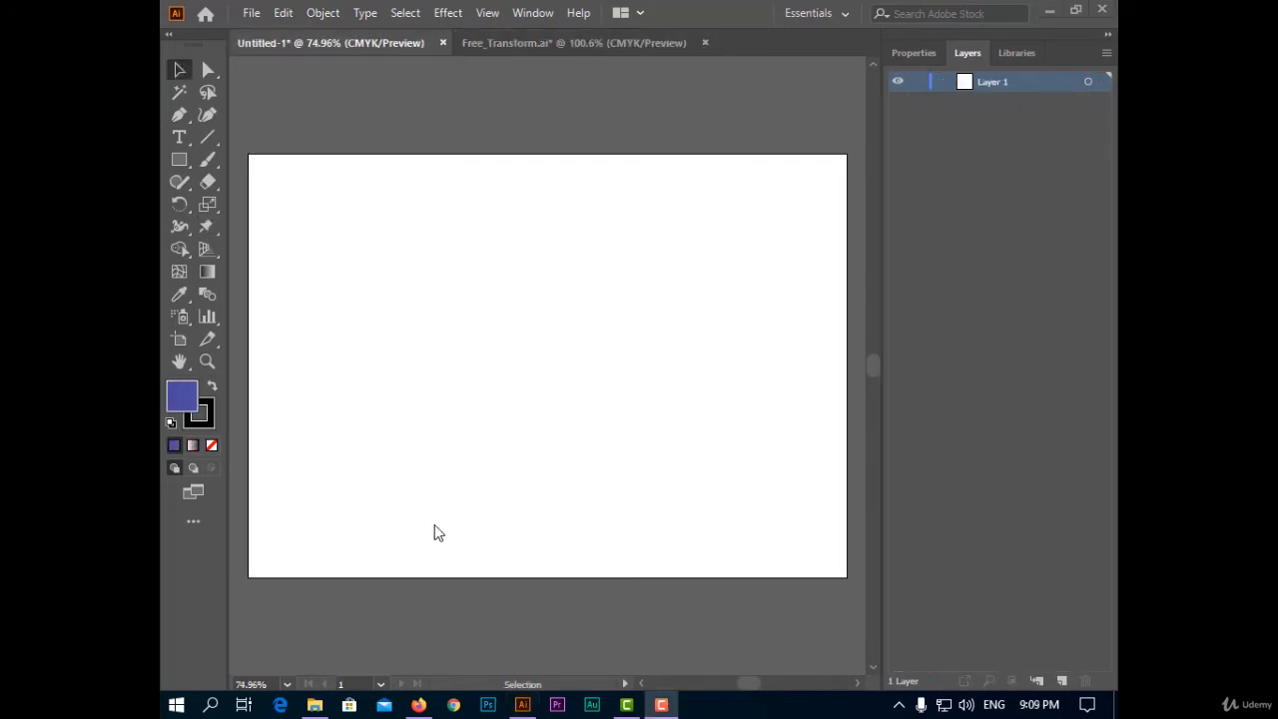
click(212, 227)
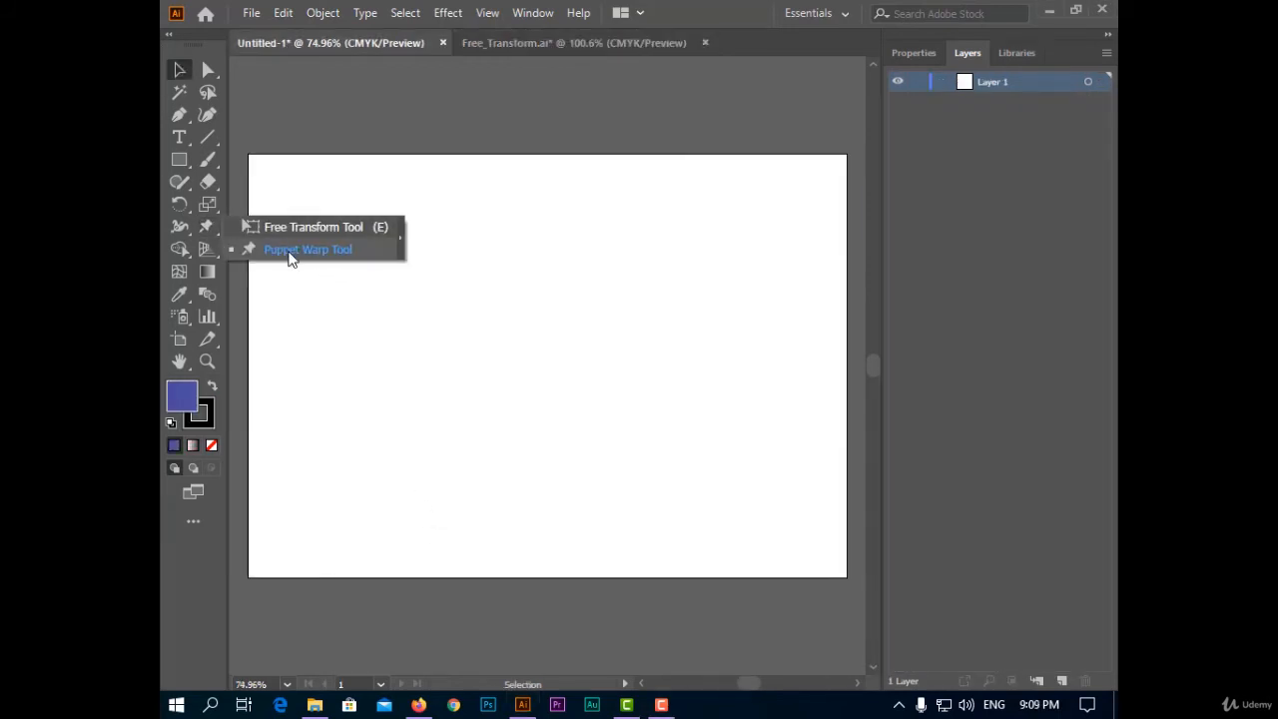
click(544, 342)
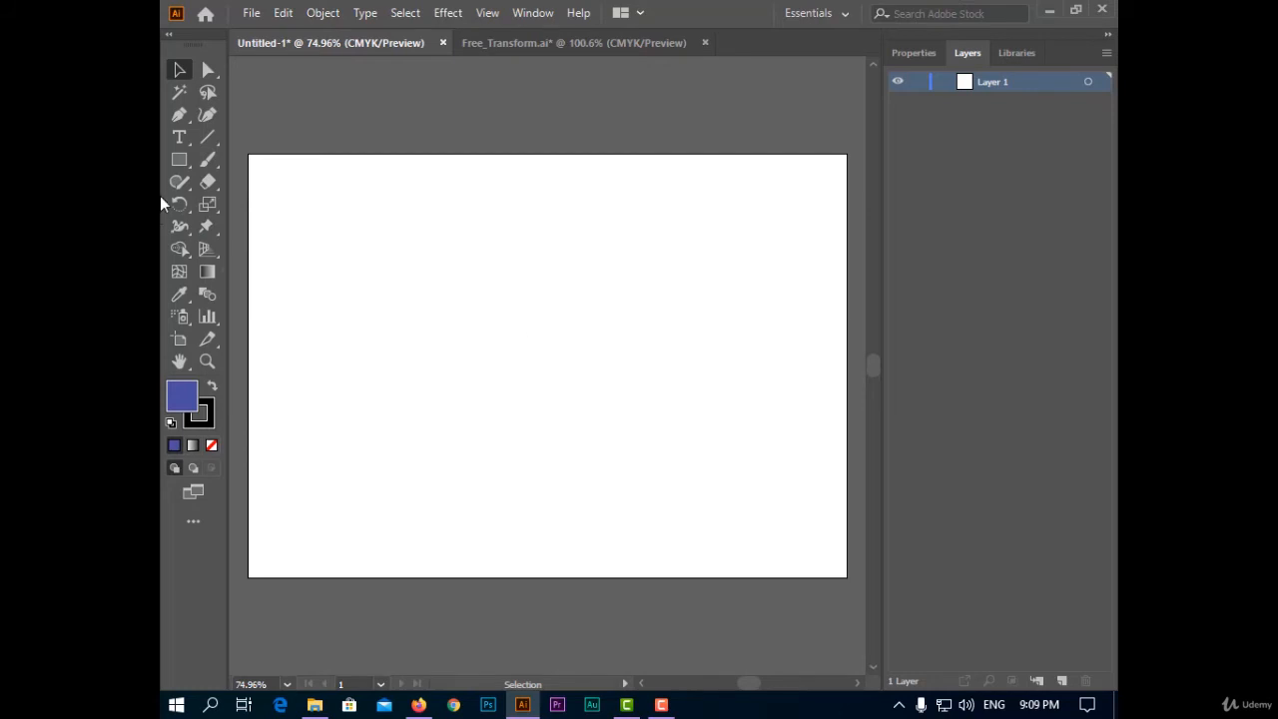
Draw a wide rectangle about 660 by 134 pt across the upper part of the blank artboard
click(172, 160)
click(261, 159)
drag(320, 239, 792, 334)
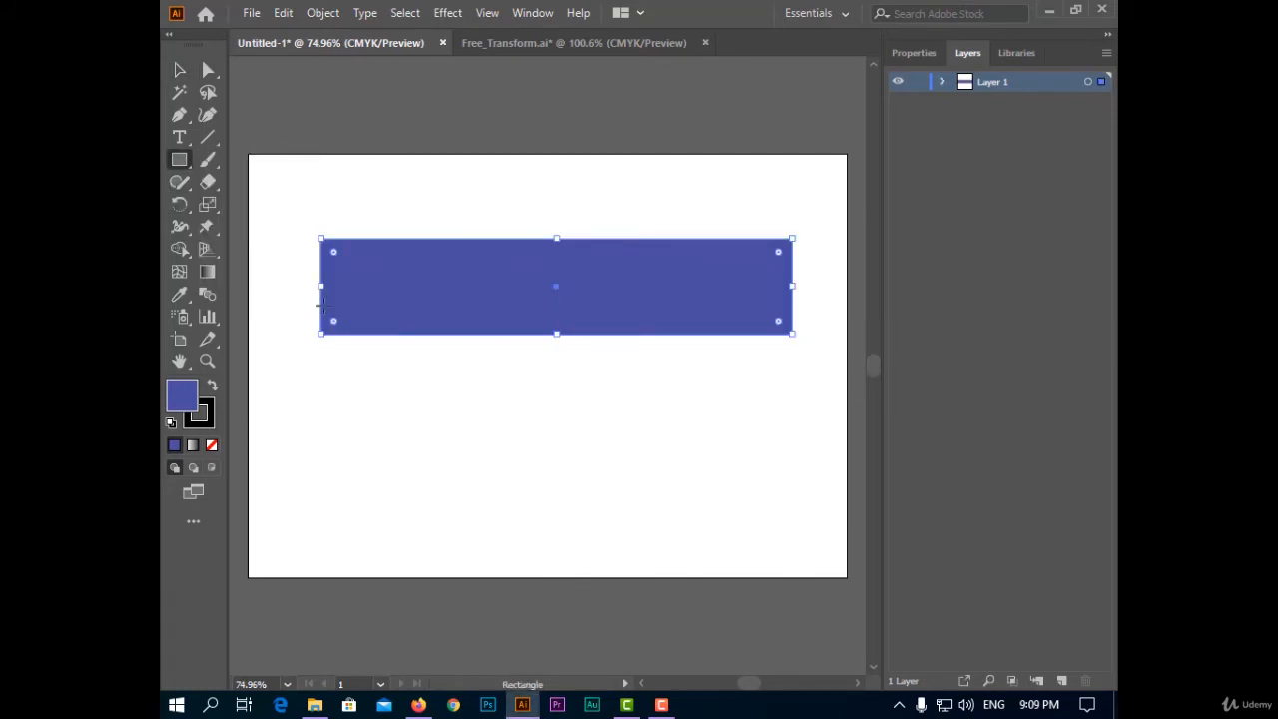
Apply Puppet Warp to the rectangle, dragging its upper-left pin up and outward to bend the top edge
click(206, 228)
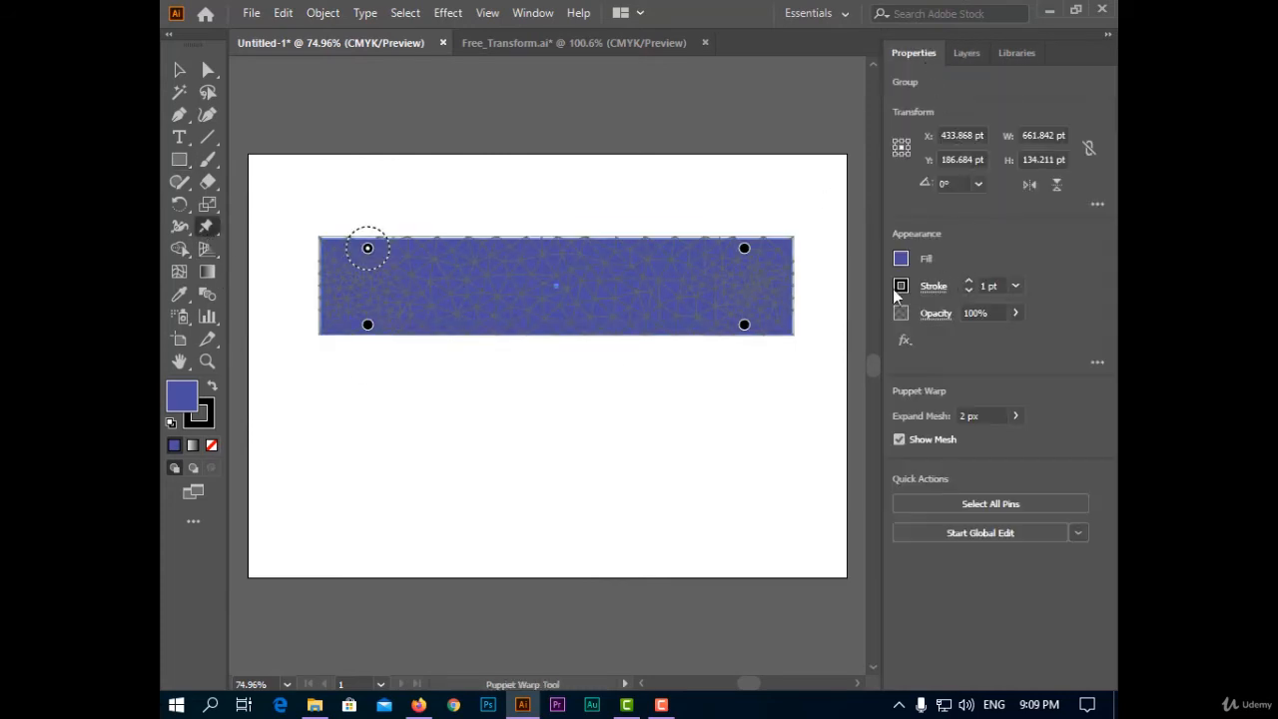
drag(367, 249, 340, 194)
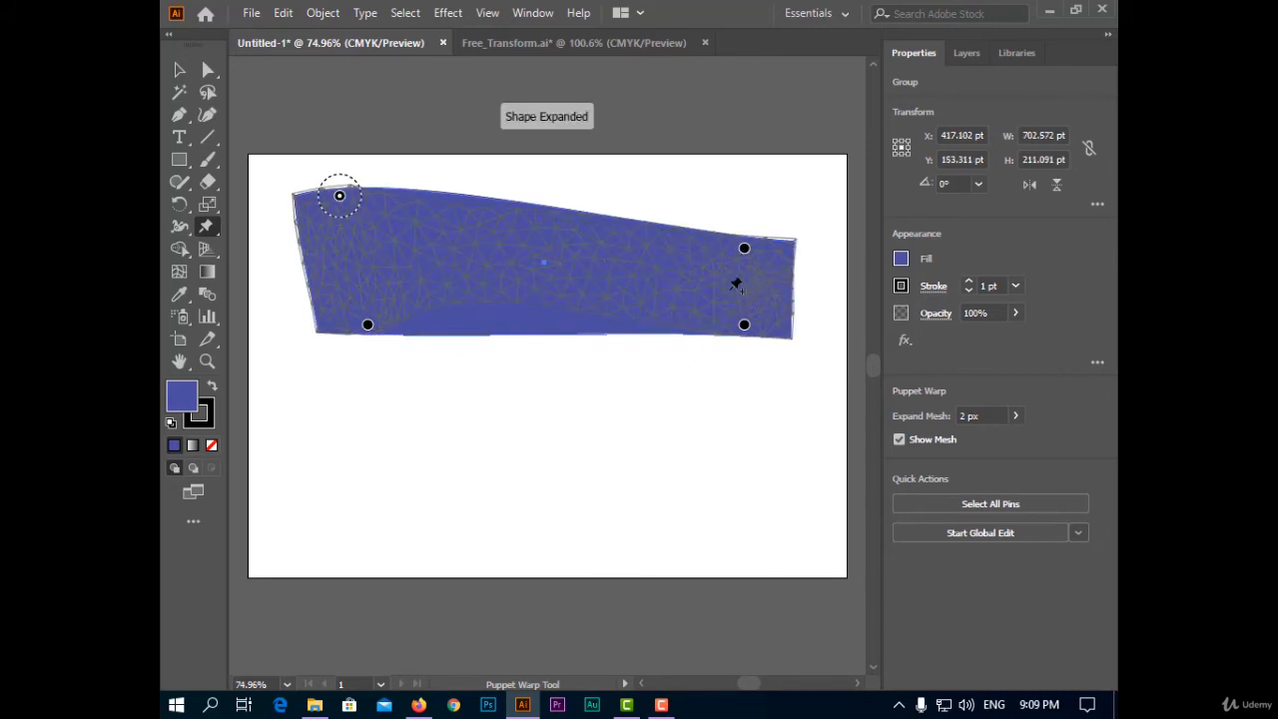
mouse_move(340, 197)
mouse_down()
mouse_move(405, 237)
mouse_move(478, 203)
mouse_move(357, 197)
mouse_up()
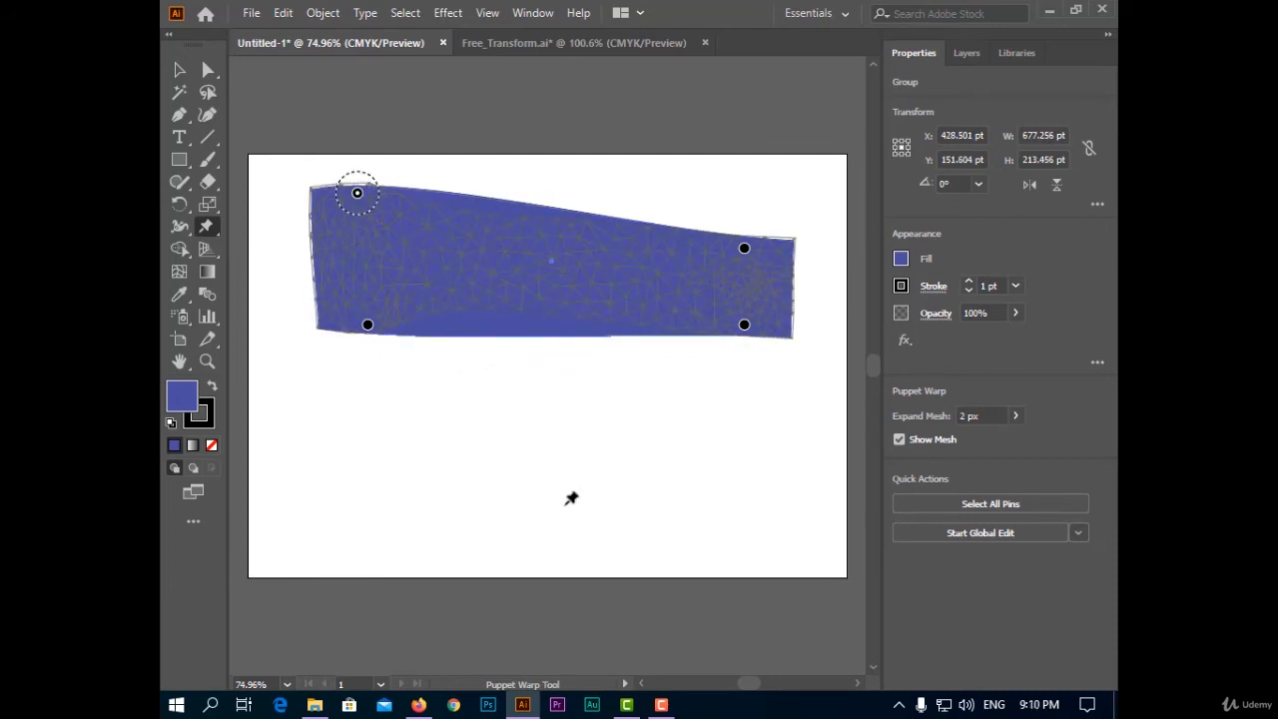
click(179, 74)
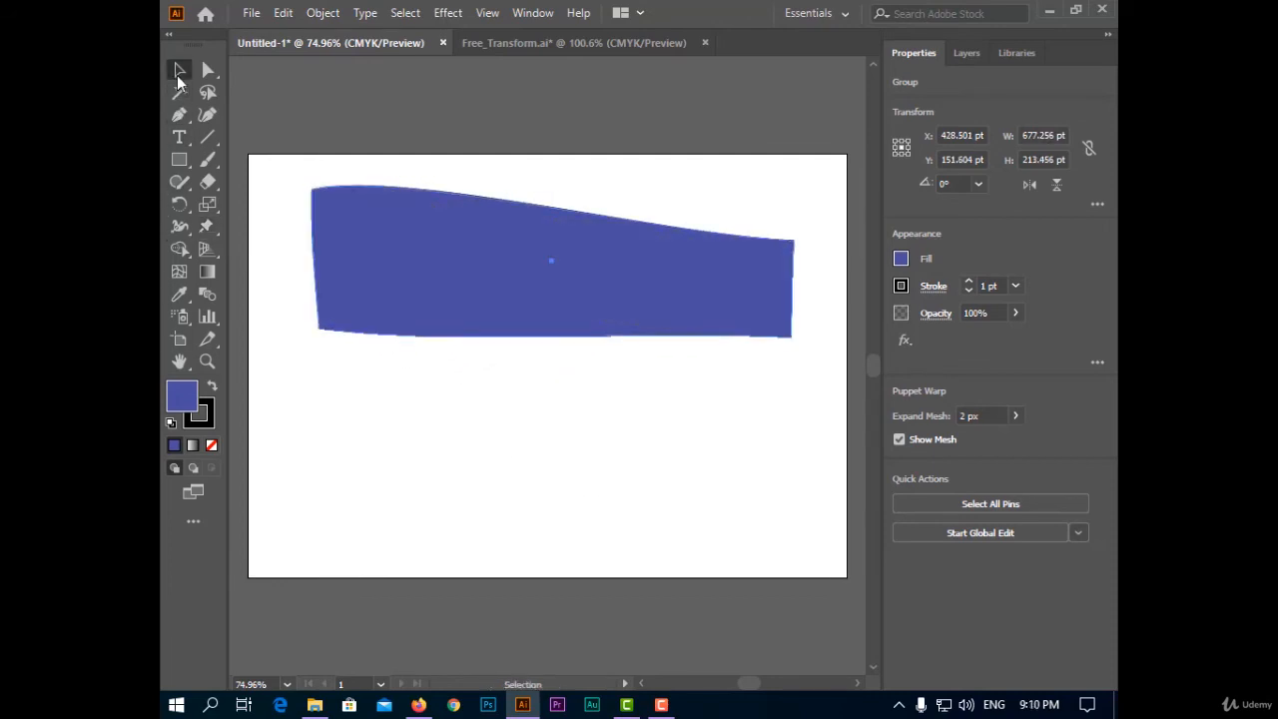
click(613, 444)
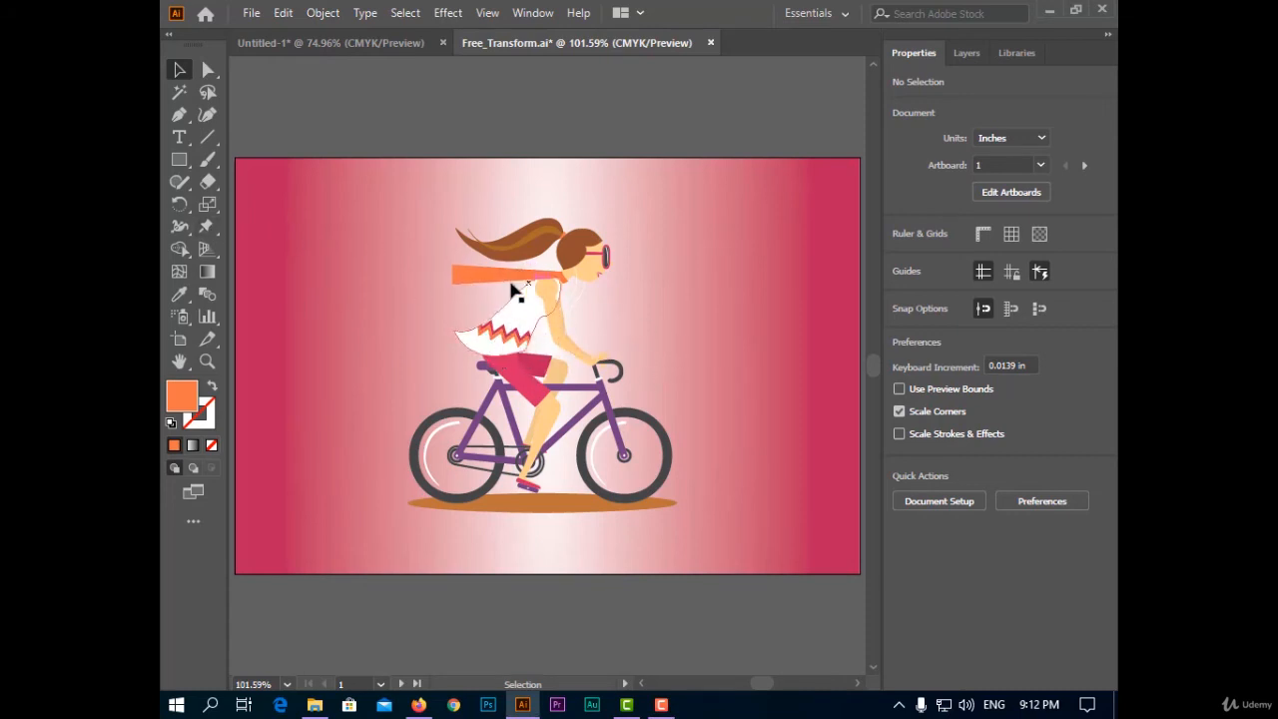
Select the rider's orange scarf and apply Puppet Warp, dragging its middle pin downward to curve it
click(206, 226)
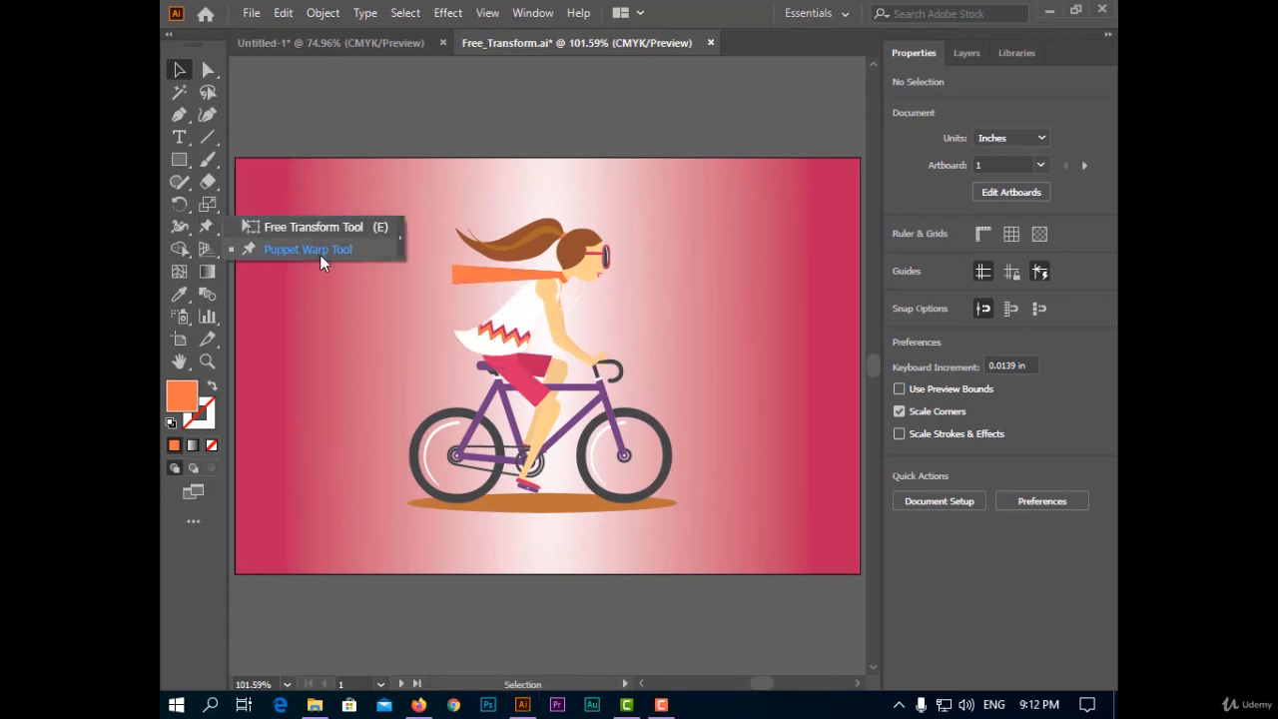
click(397, 332)
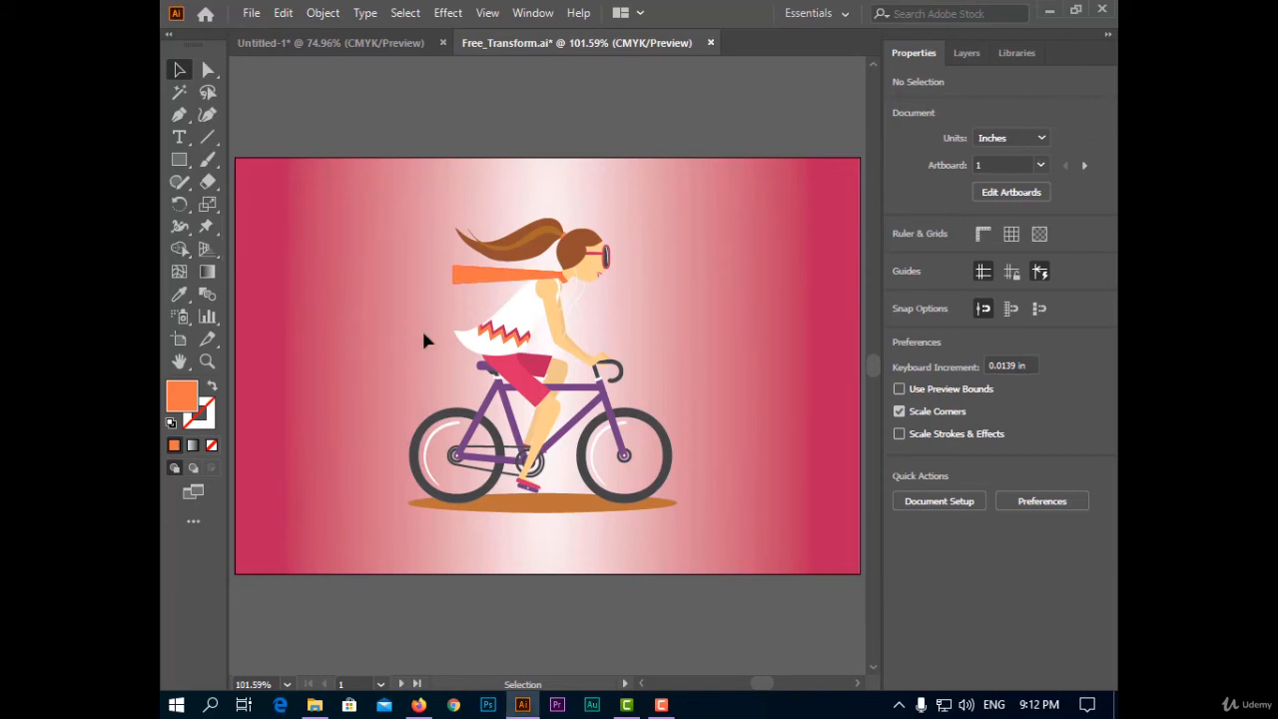
scroll(477, 283, up, 3)
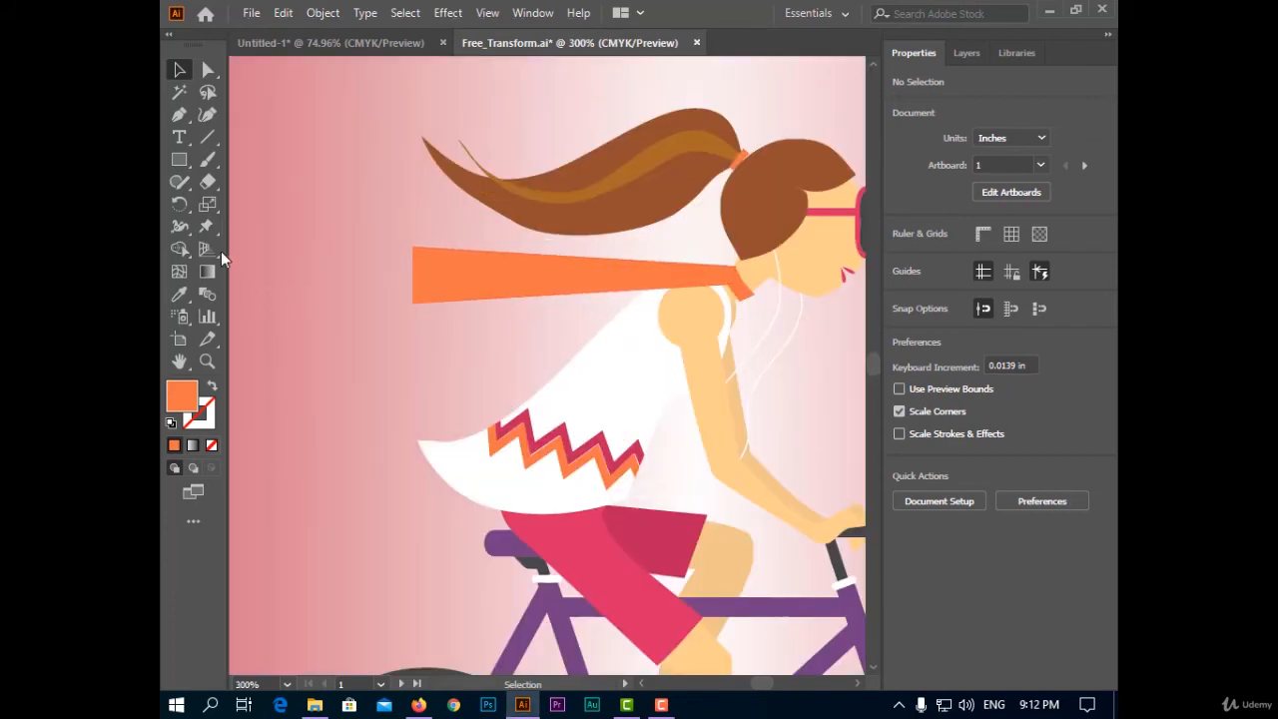
click(208, 228)
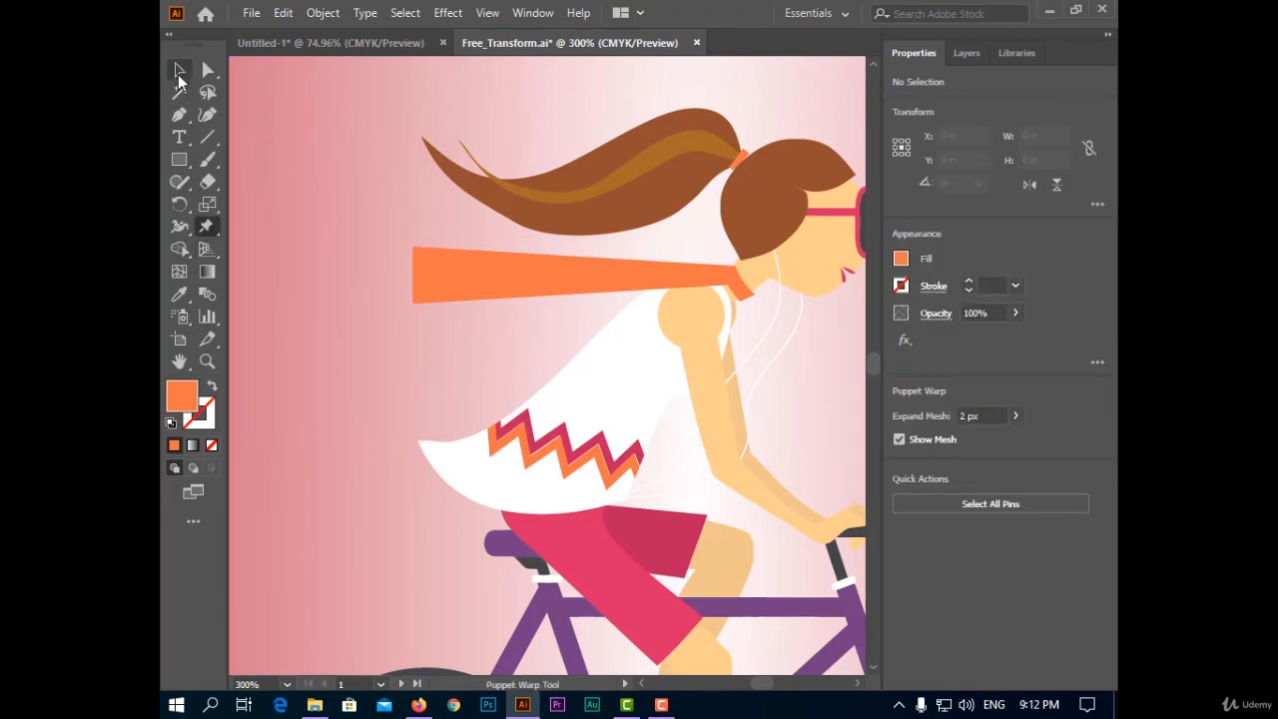
click(179, 74)
click(546, 282)
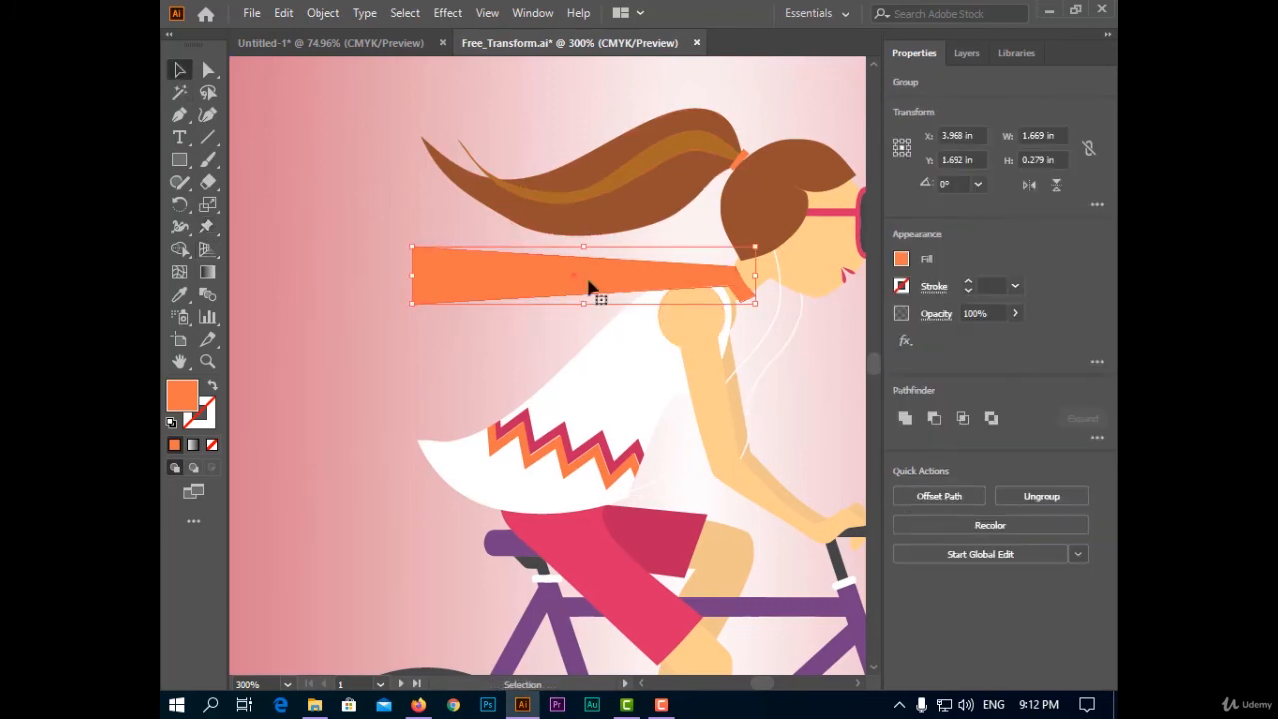
click(208, 227)
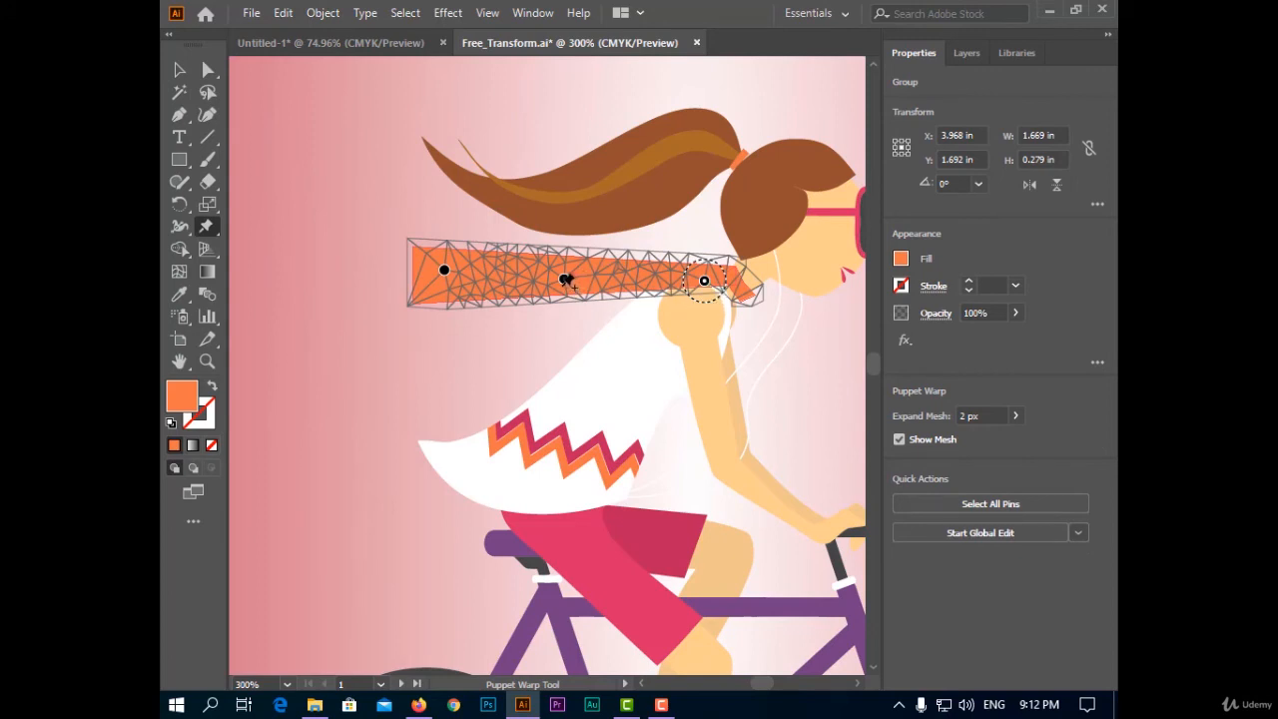
drag(566, 280, 547, 312)
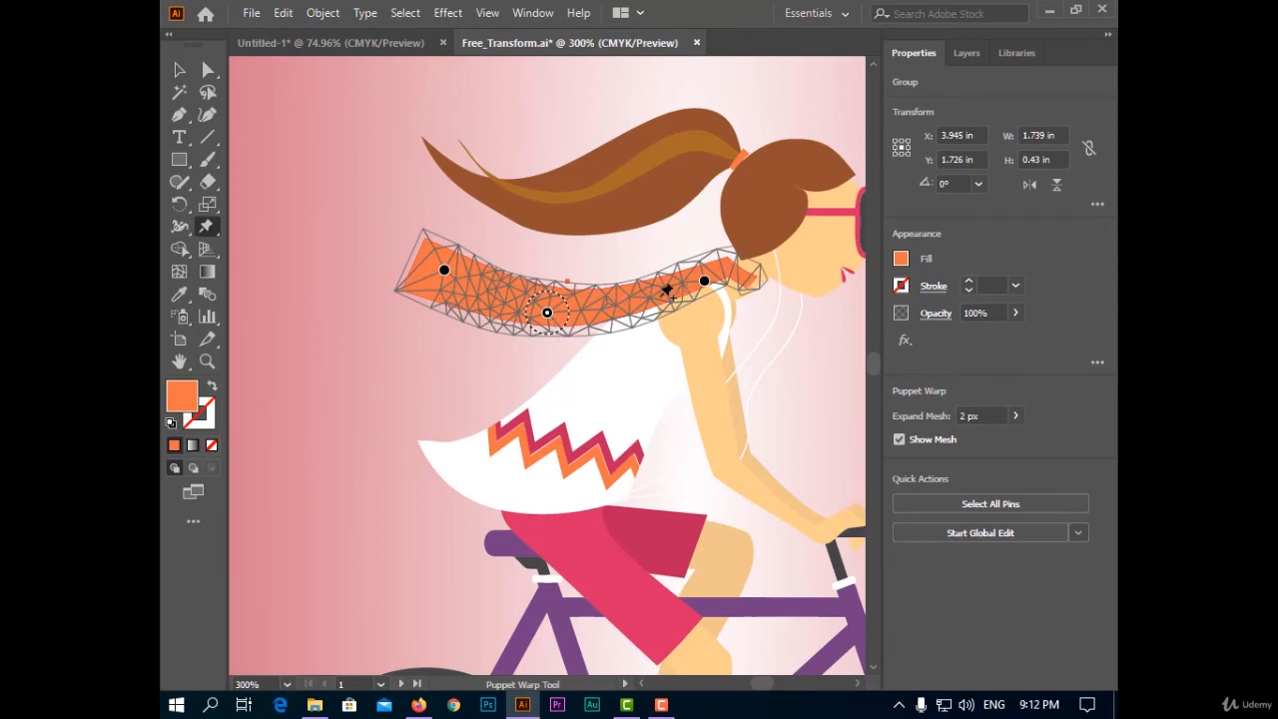
Add a pin on the scarf's lower edge and drag it upward, then pull the tail pin inward to make the scarf wave
click(619, 305)
drag(620, 307, 611, 274)
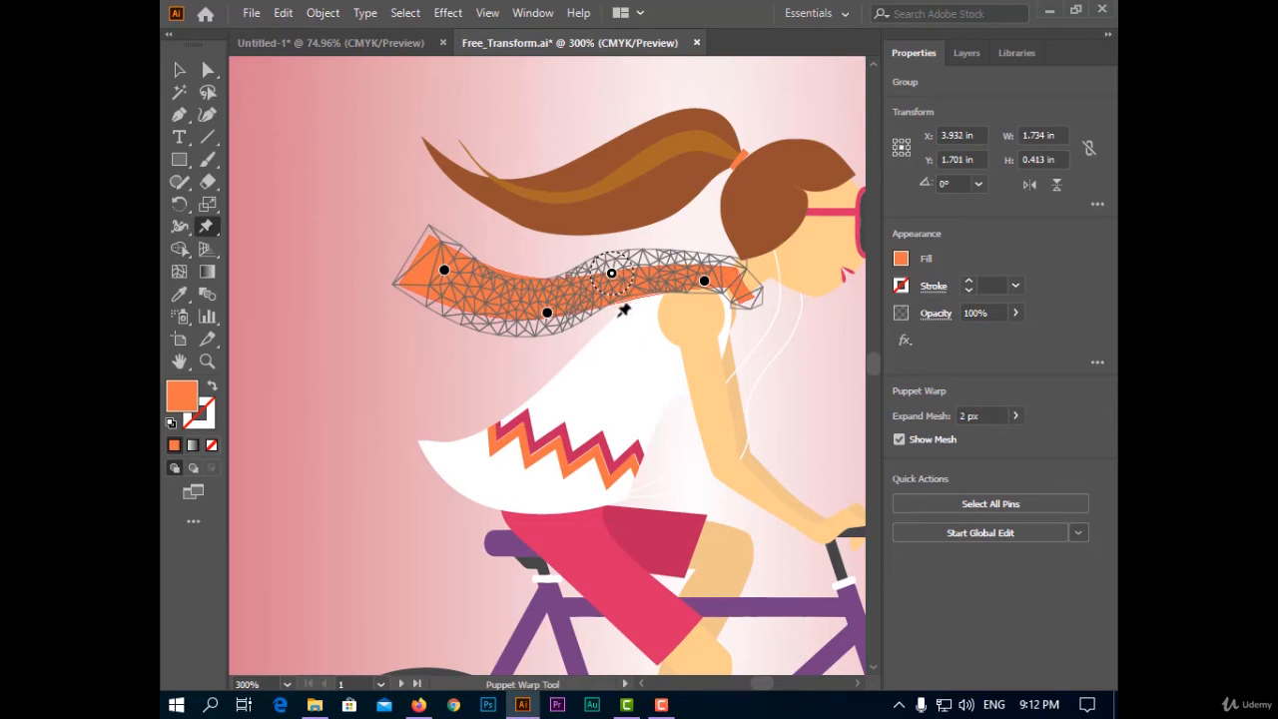
drag(445, 278, 475, 285)
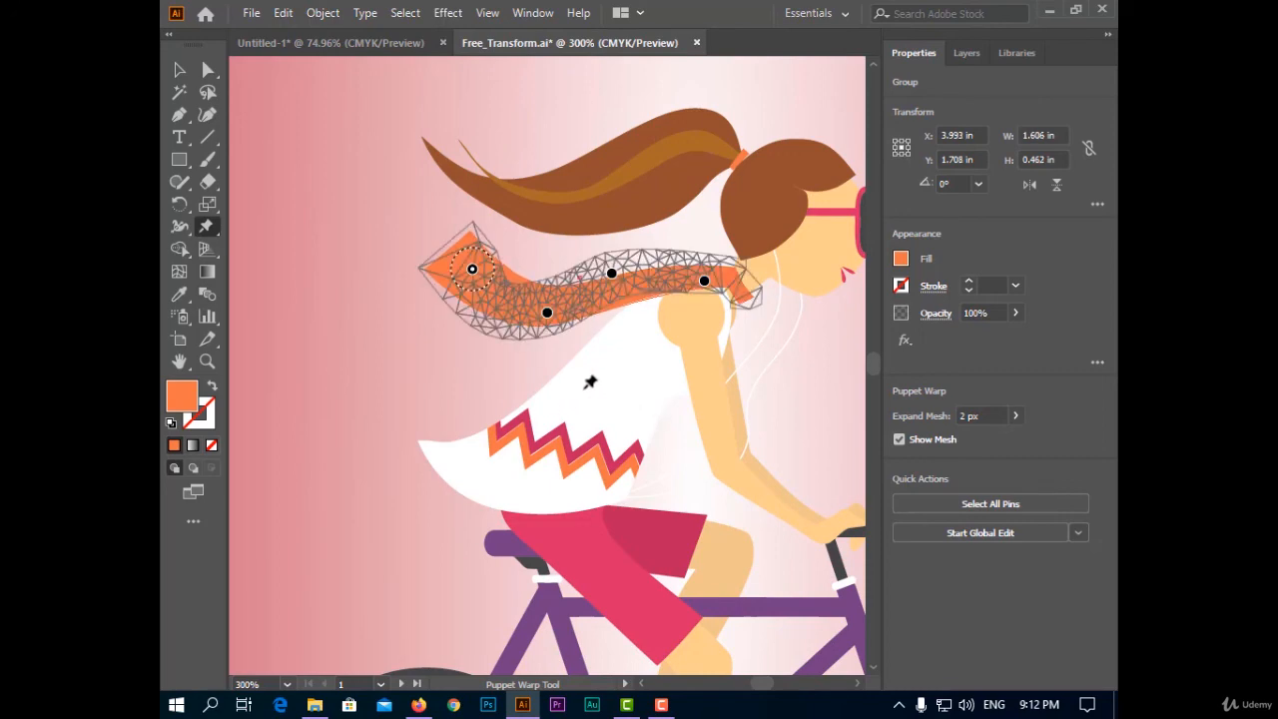
key(ctrl+0)
click(179, 69)
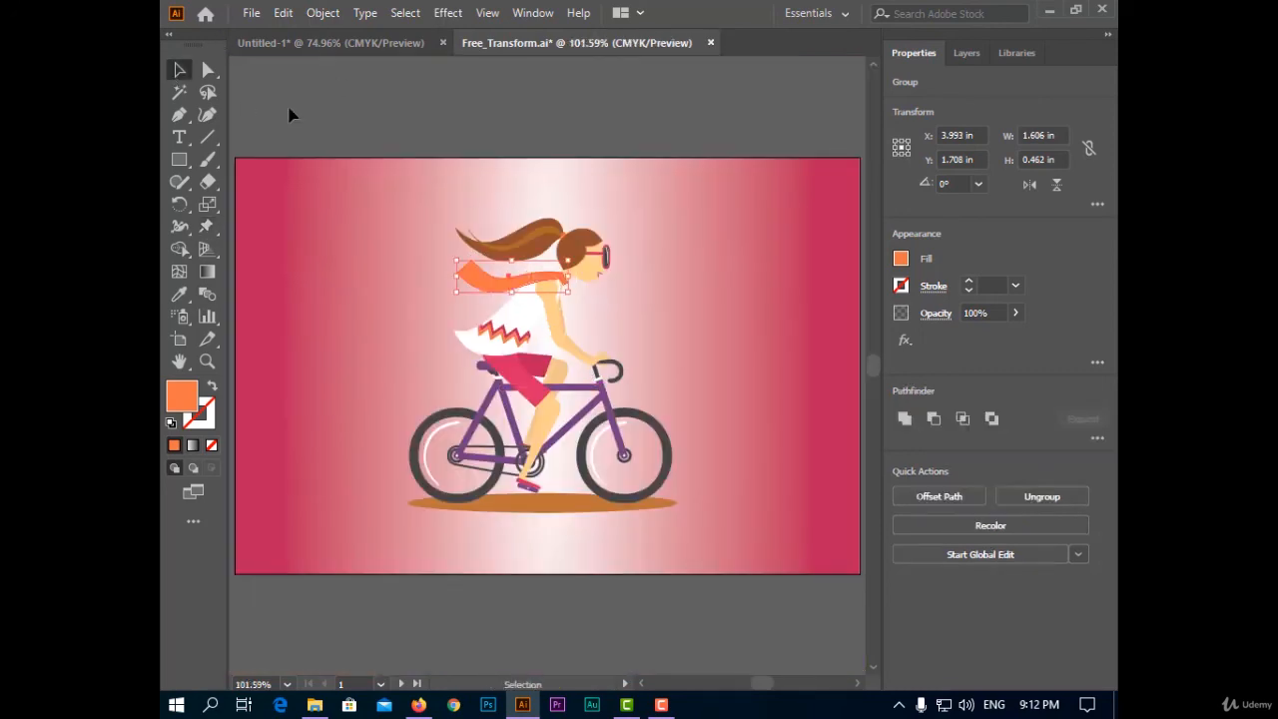
click(693, 596)
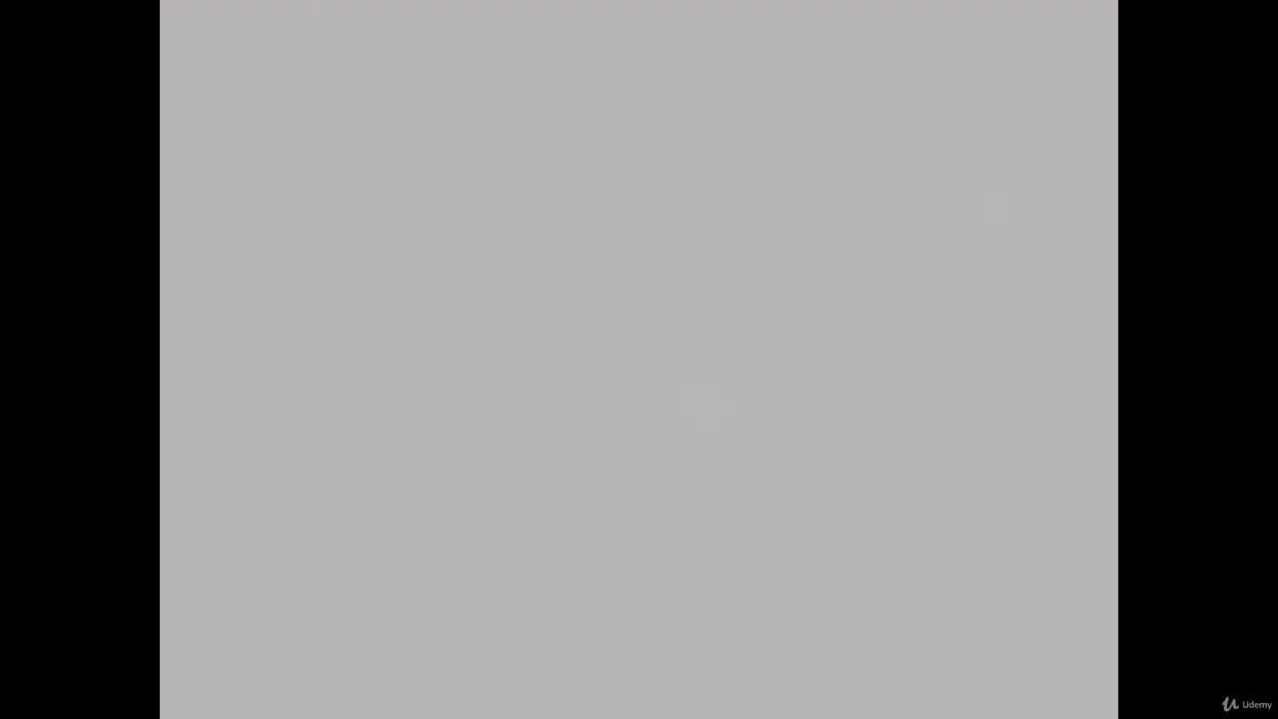